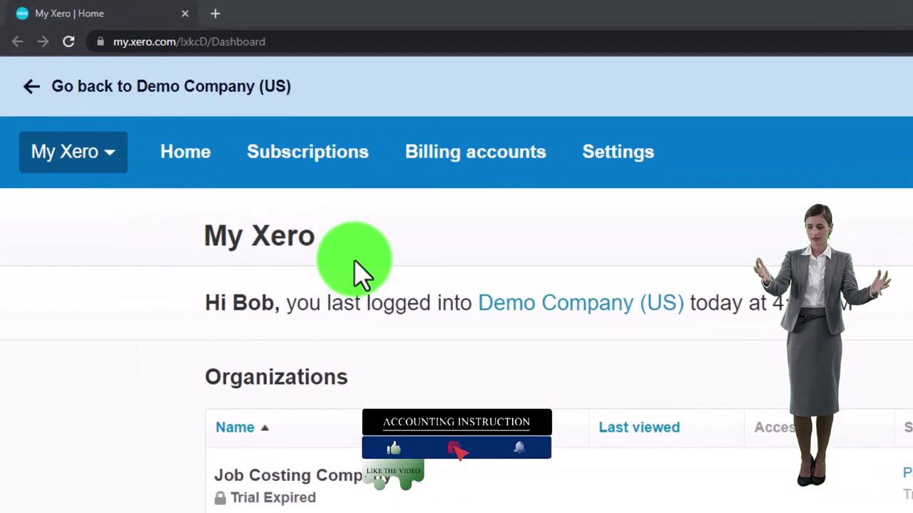
Reset the Demo Company and hide the Get to know Xero banner on its dashboard
key("ctrl+plus")
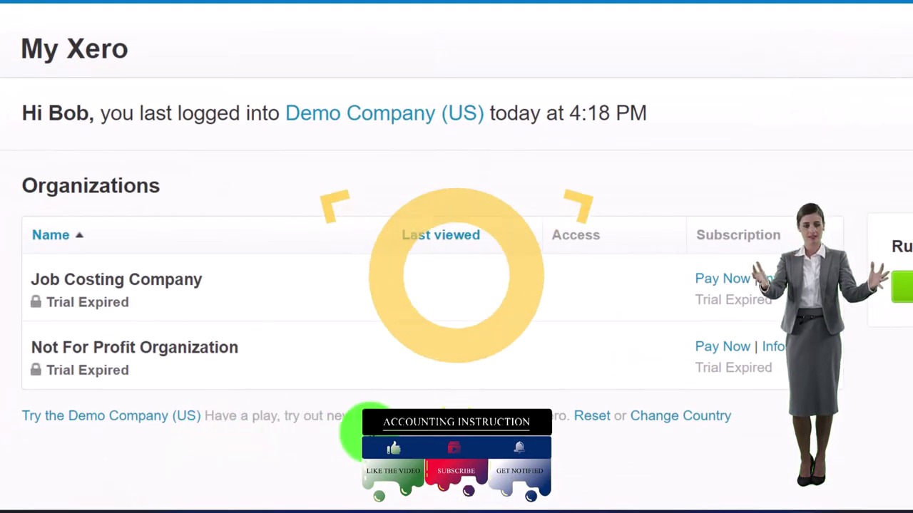
left_click(589, 417)
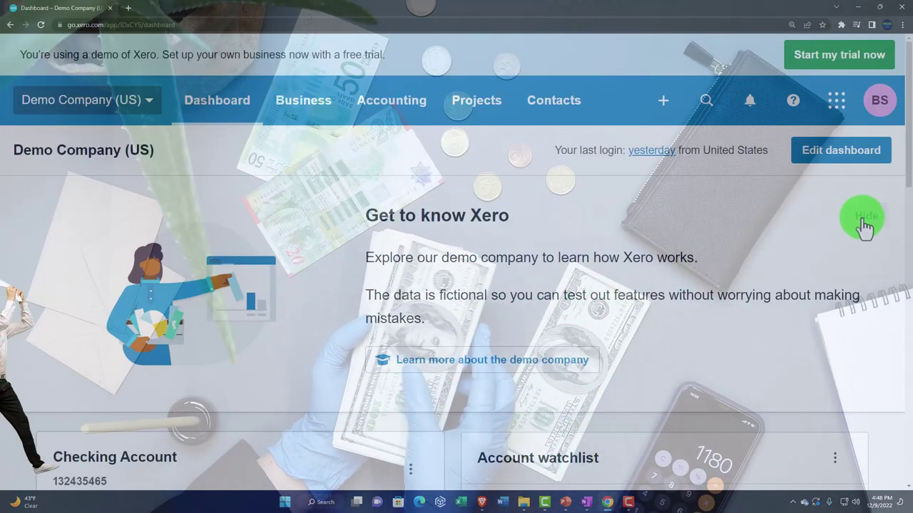
left_click(864, 226)
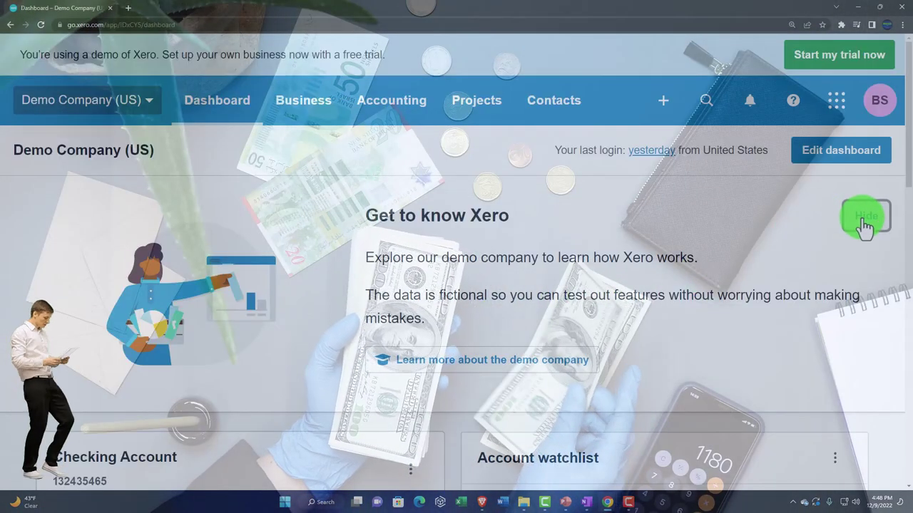
Duplicate the dashboard browser tab twice so three copies are open
right_click(73, 10)
left_click(98, 75)
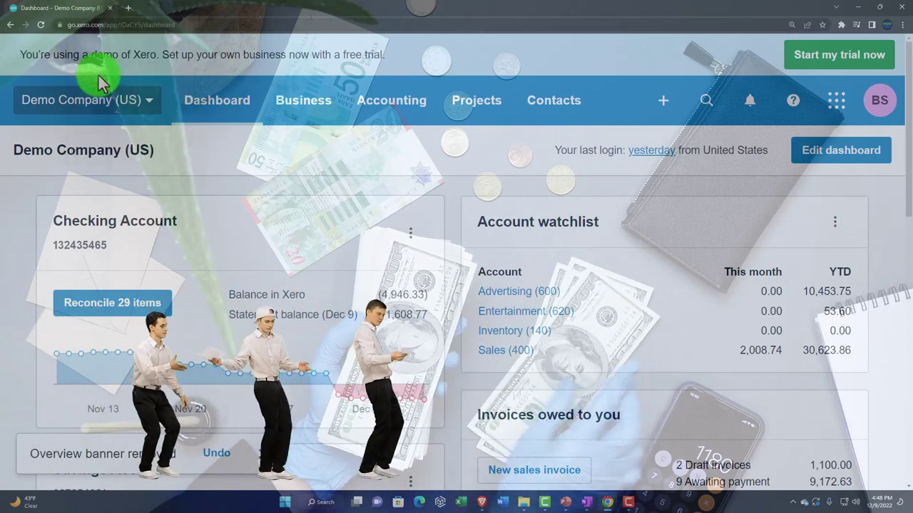
right_click(182, 15)
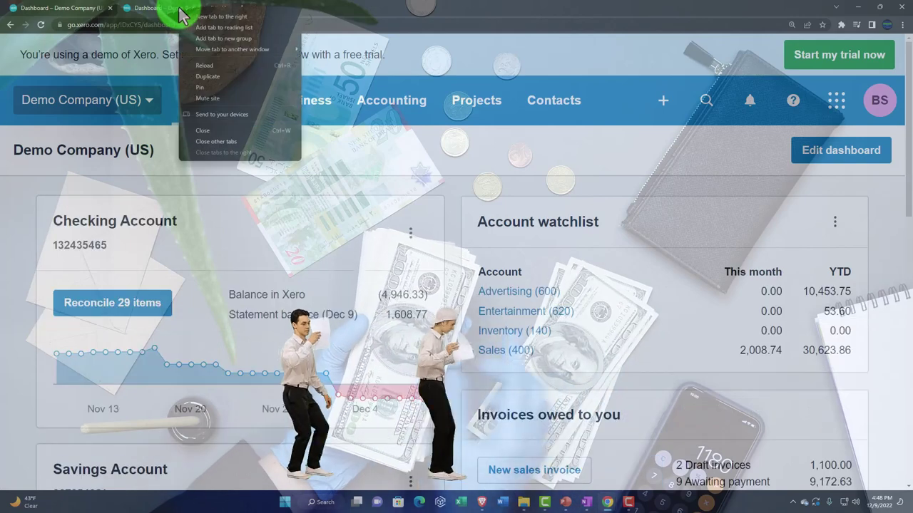
left_click(201, 75)
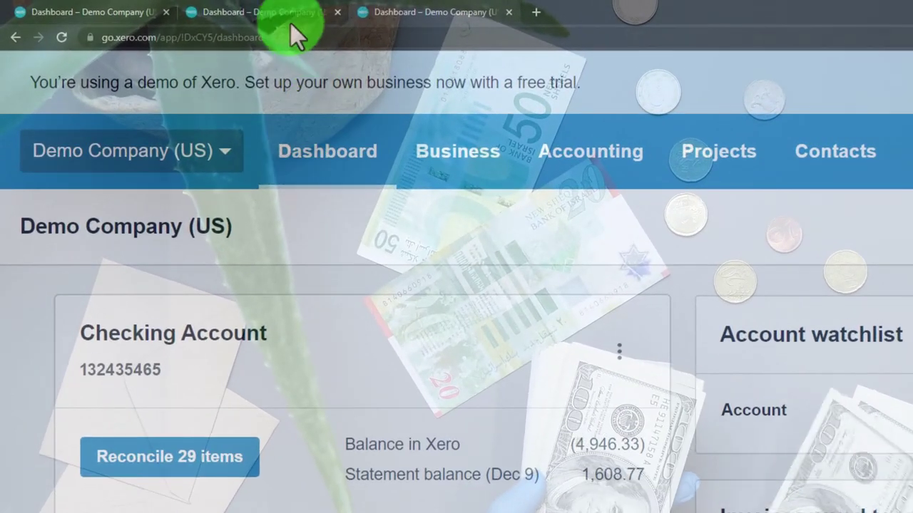
In the second dashboard tab, open Accounting > Balance Sheet
left_click(283, 11)
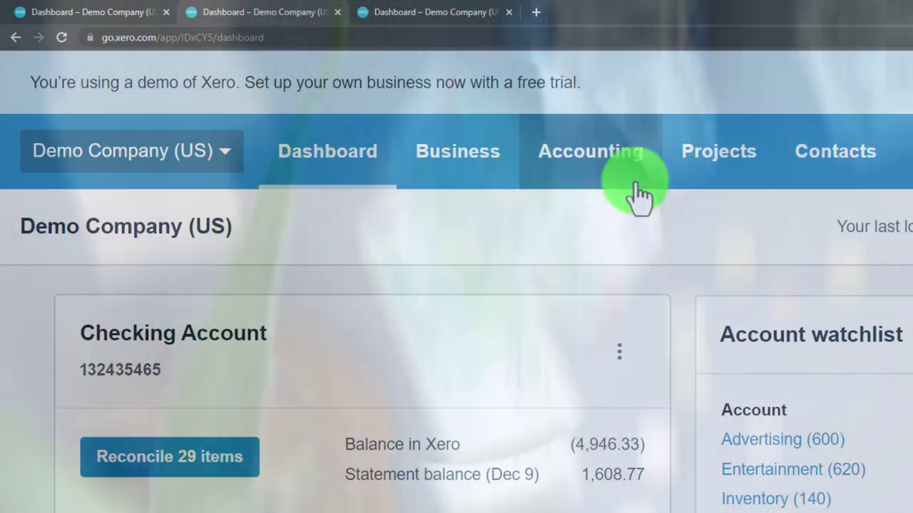
left_click(627, 167)
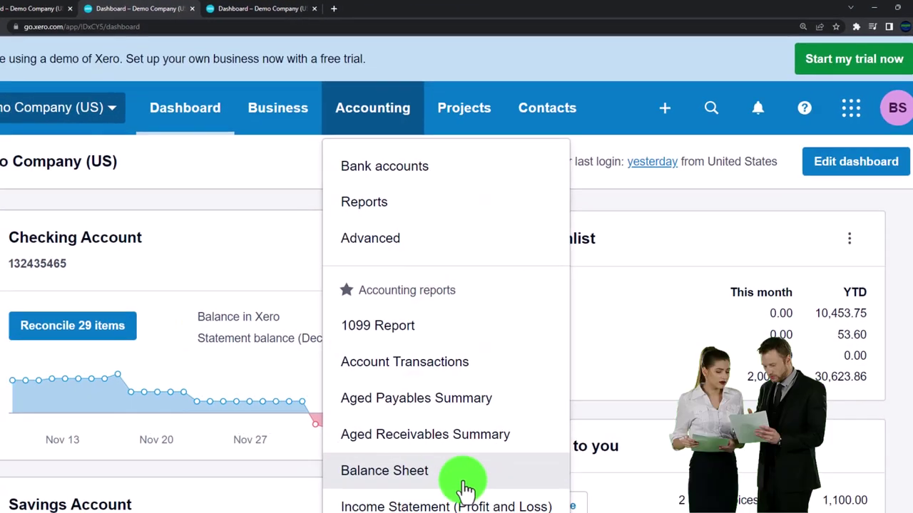
left_click(376, 505)
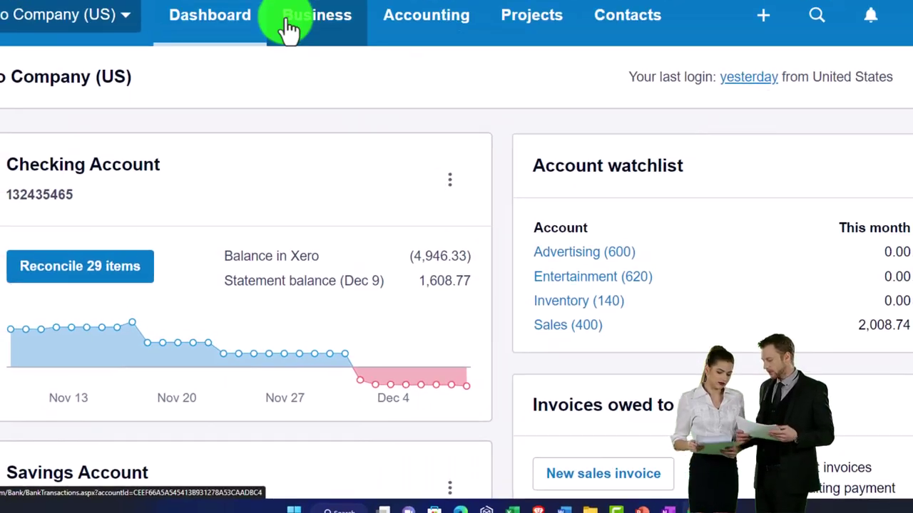
Update the Balance Sheet to a custom date of December 31, 2022, then go to the Income Statement
left_click(187, 8)
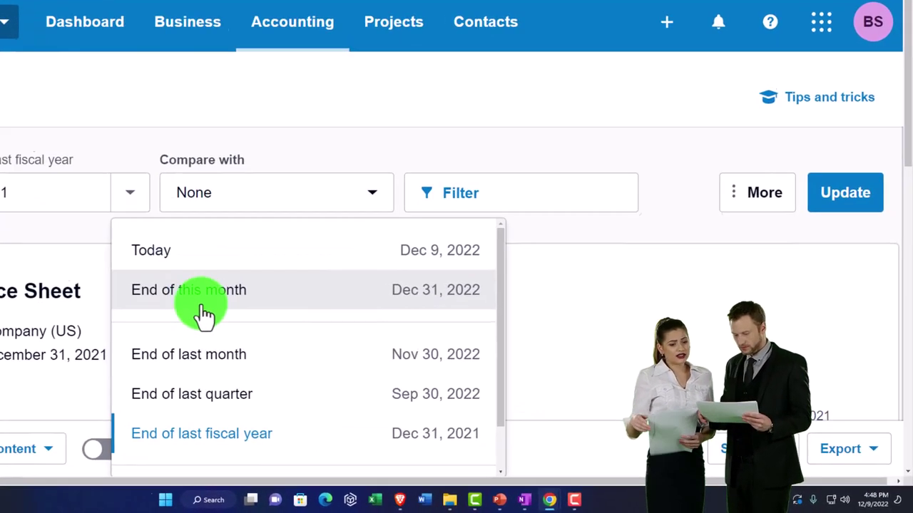
scroll(334, 357, "down", 2)
left_click(193, 458)
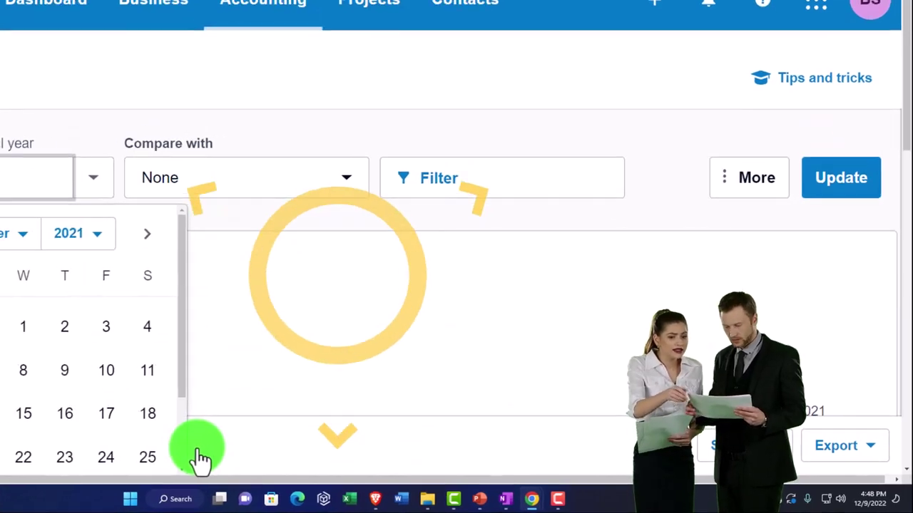
left_click(239, 288)
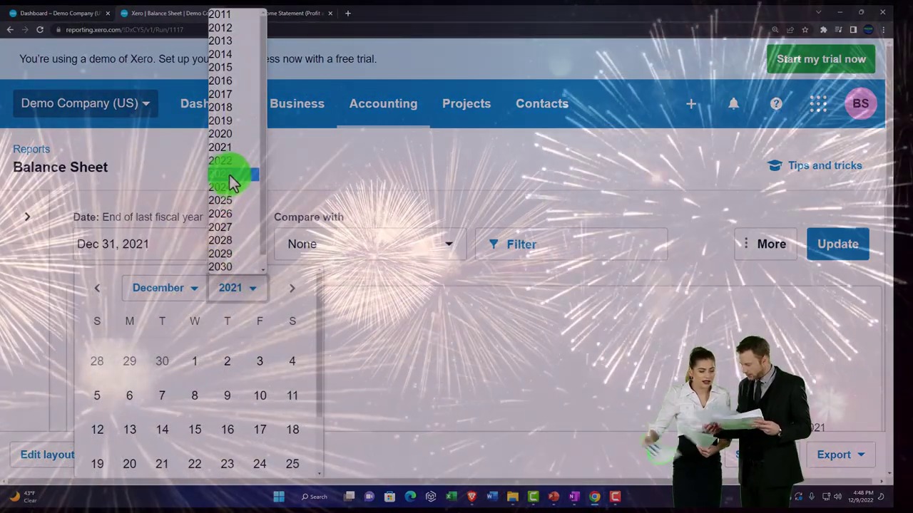
left_click(229, 163)
scroll(246, 331, "down", 1)
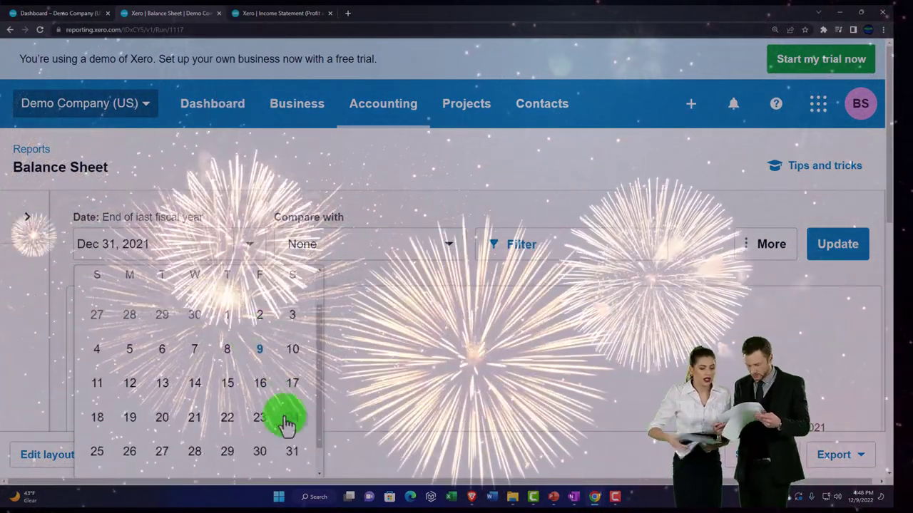
left_click(294, 449)
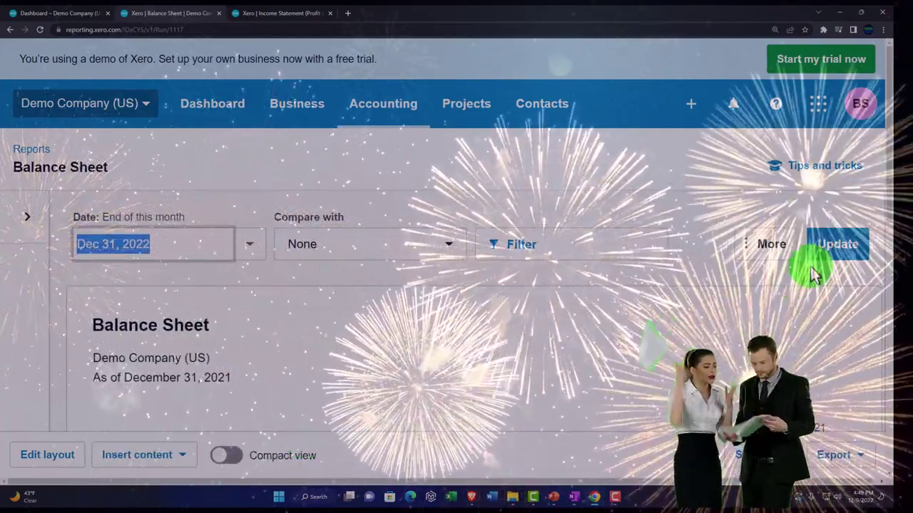
left_click(814, 258)
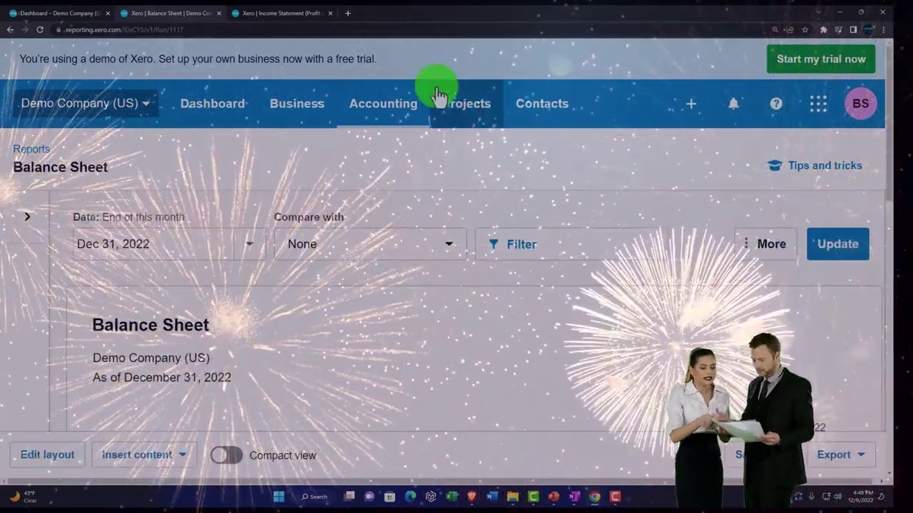
left_click(277, 14)
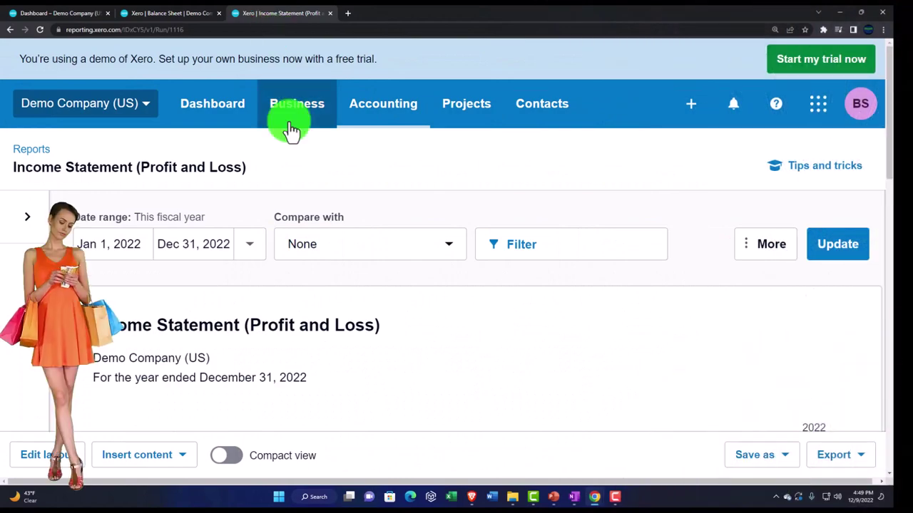
Duplicate the Income Statement tab and review income 30,623.86 and gross profit 28,283.86
scroll(308, 210, "down", 2)
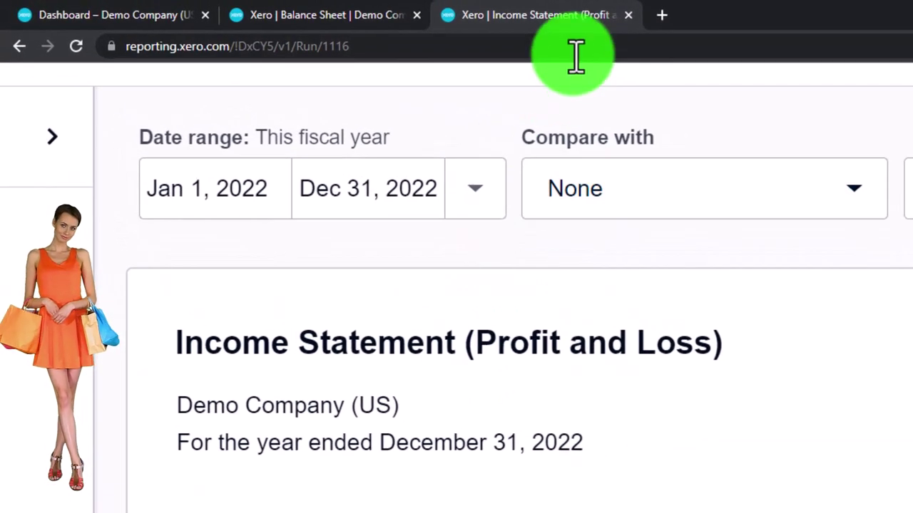
right_click(571, 29)
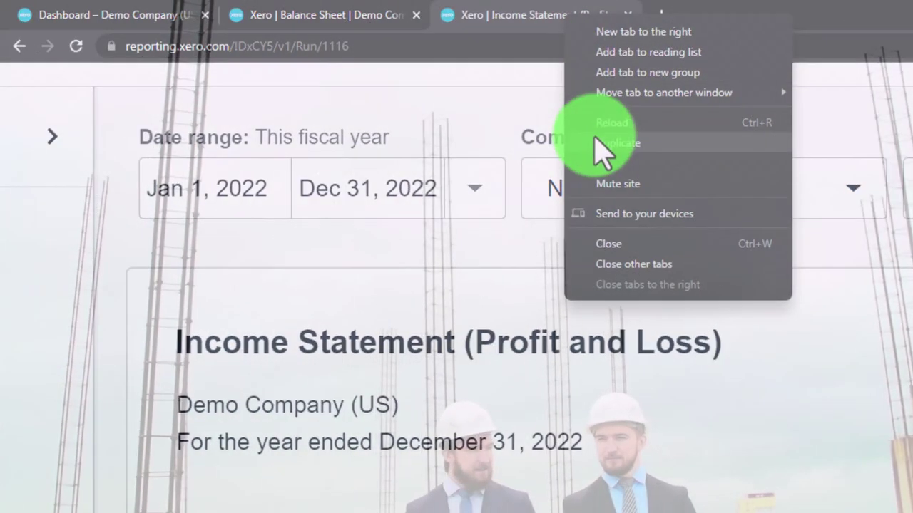
left_click(610, 142)
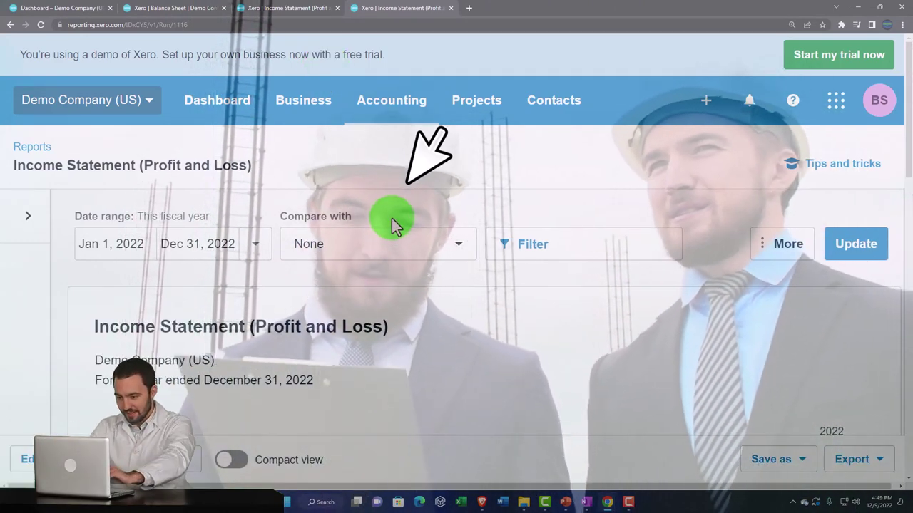
scroll(391, 218, "down", 3)
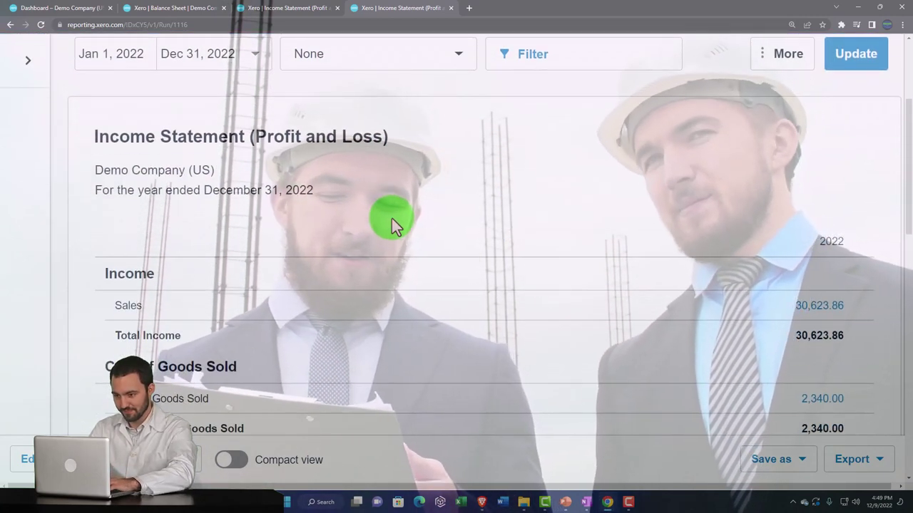
scroll(392, 218, "up", 1)
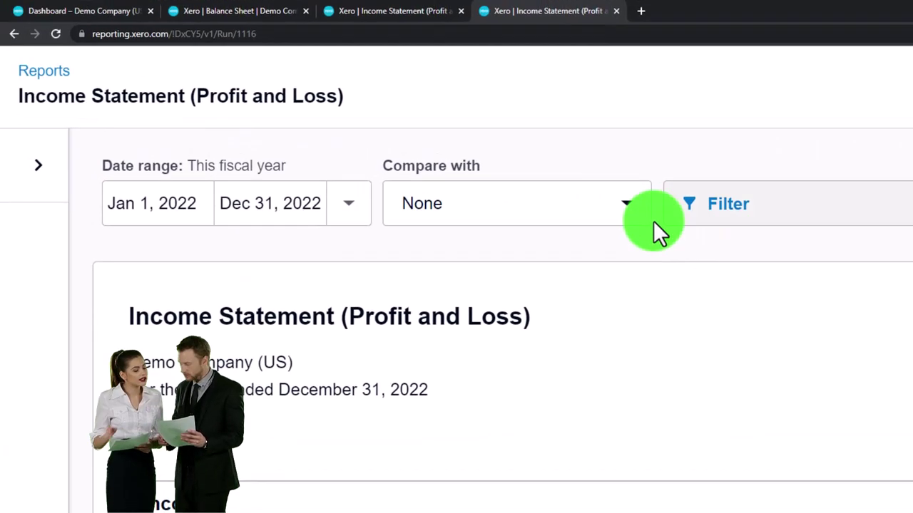
Set Compare with to 2 years and update, adding 2021 and 2020 columns
left_click(635, 214)
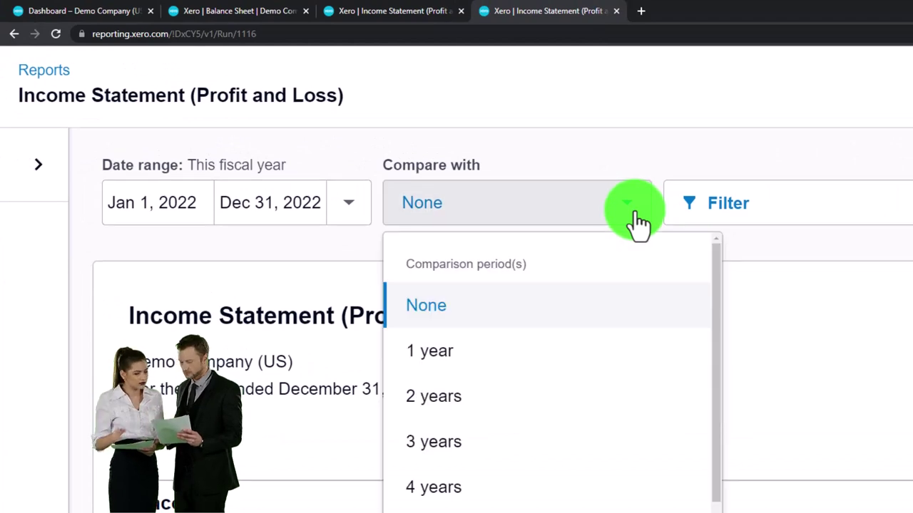
left_click(465, 356)
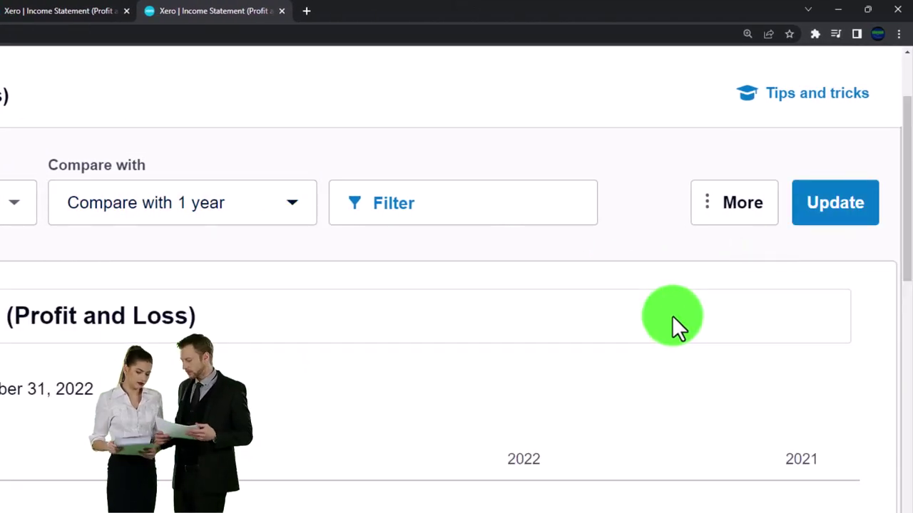
scroll(642, 327, "down", 2)
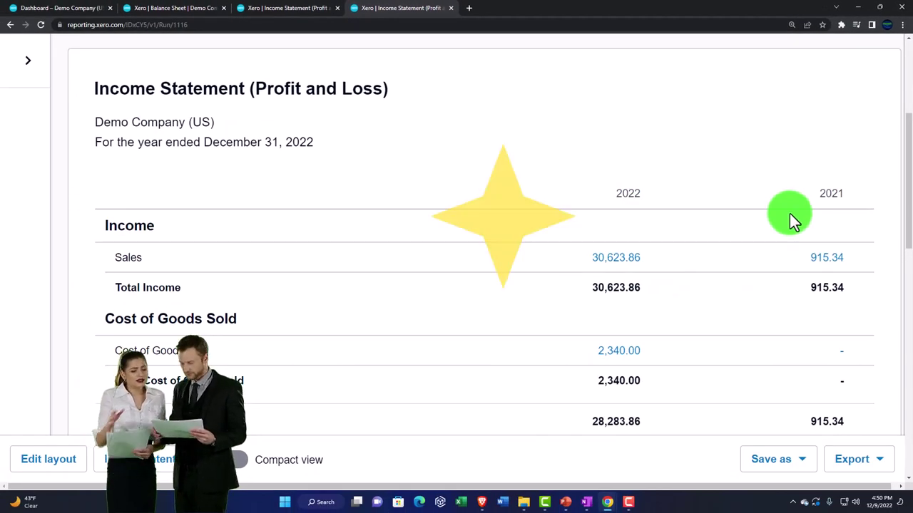
scroll(790, 218, "up", 2)
left_click(591, 147)
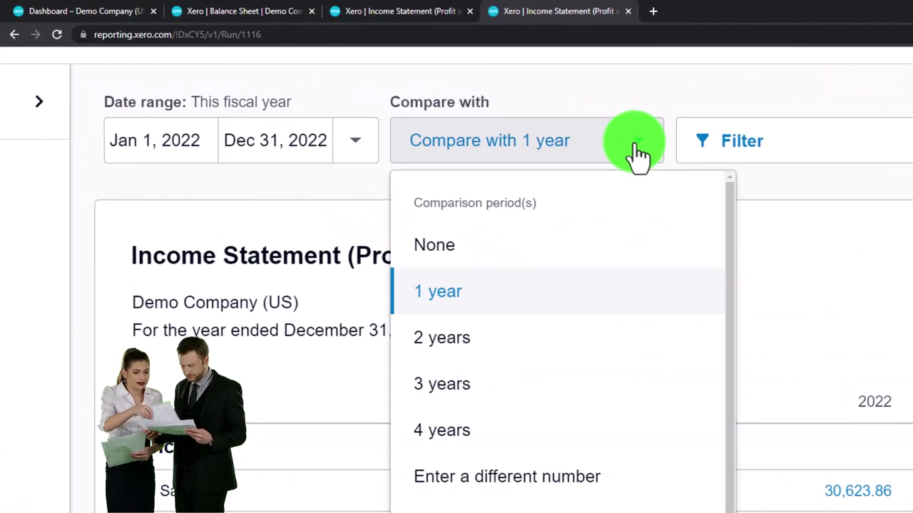
scroll(567, 295, "down", 2)
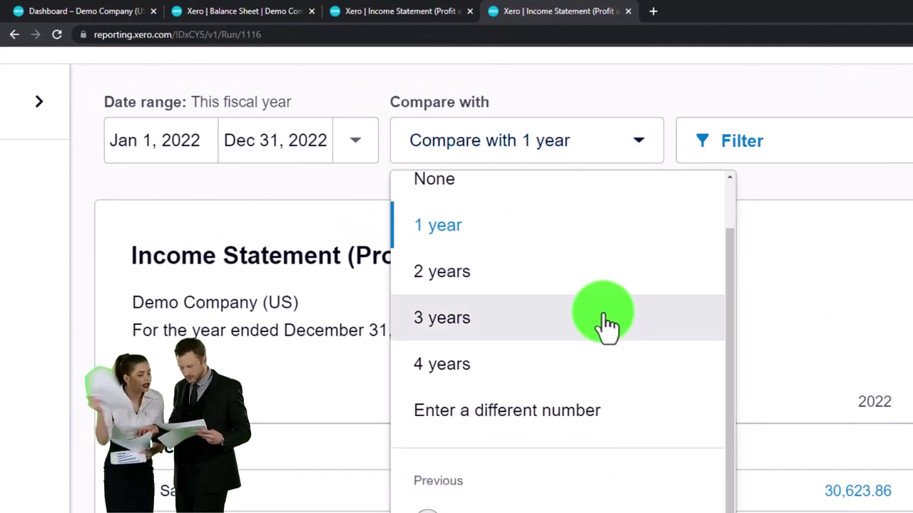
left_click(513, 285)
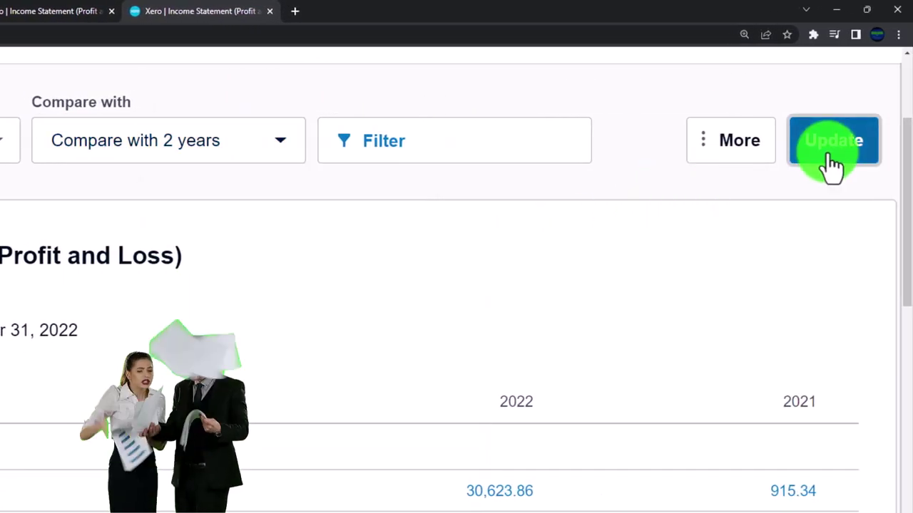
left_click(833, 143)
scroll(727, 307, "down", 3)
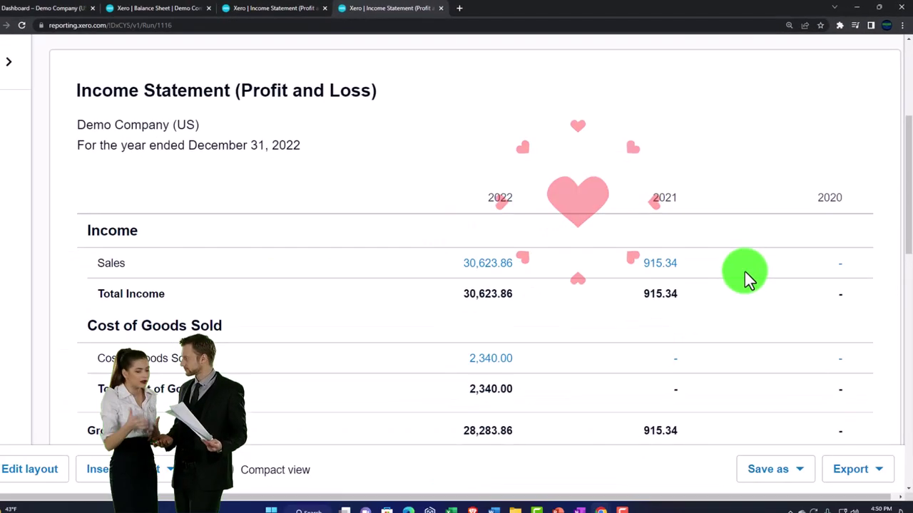
scroll(744, 271, "up", 3)
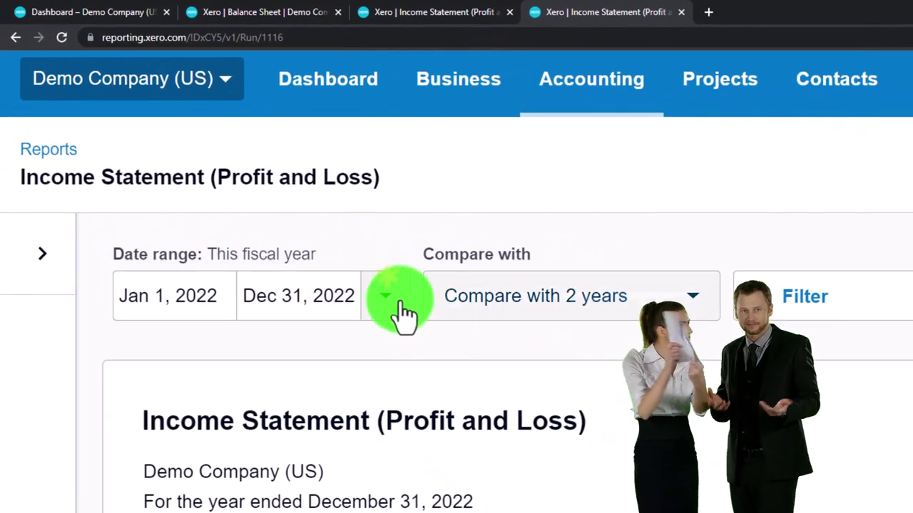
Set a custom date range of Dec 1–Dec 31, 2022 and update the Income Statement
left_click(254, 195)
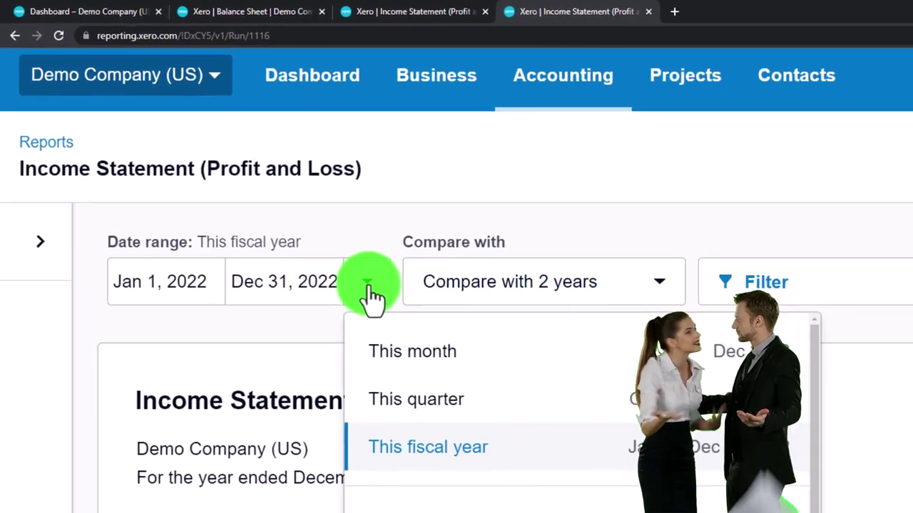
scroll(429, 469, "down", 3)
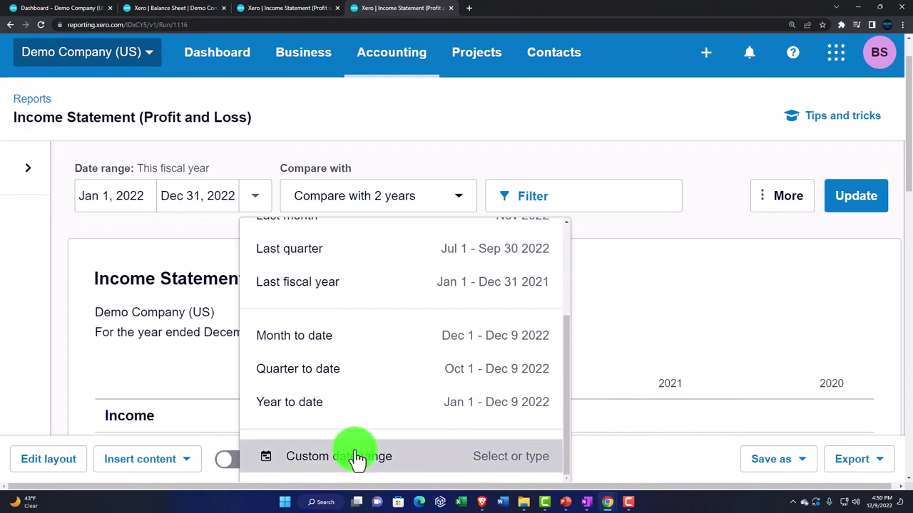
left_click(356, 459)
left_click(198, 242)
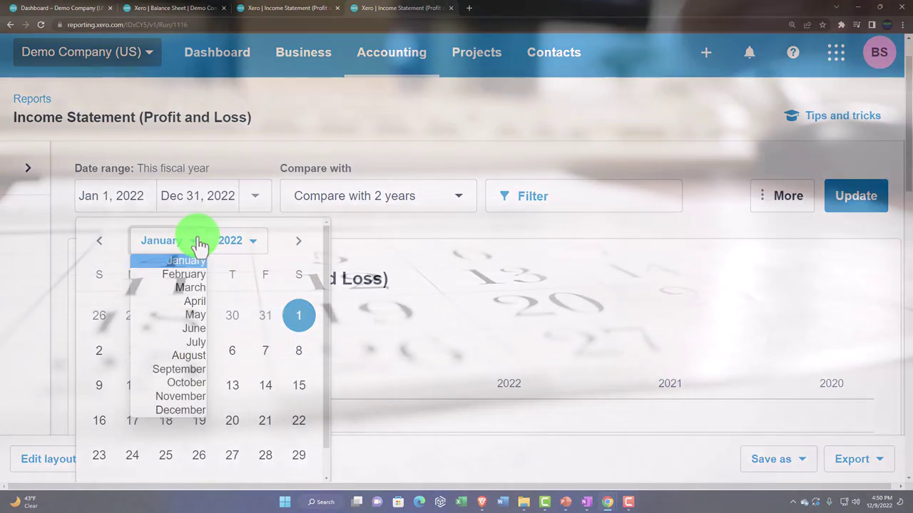
left_click(200, 412)
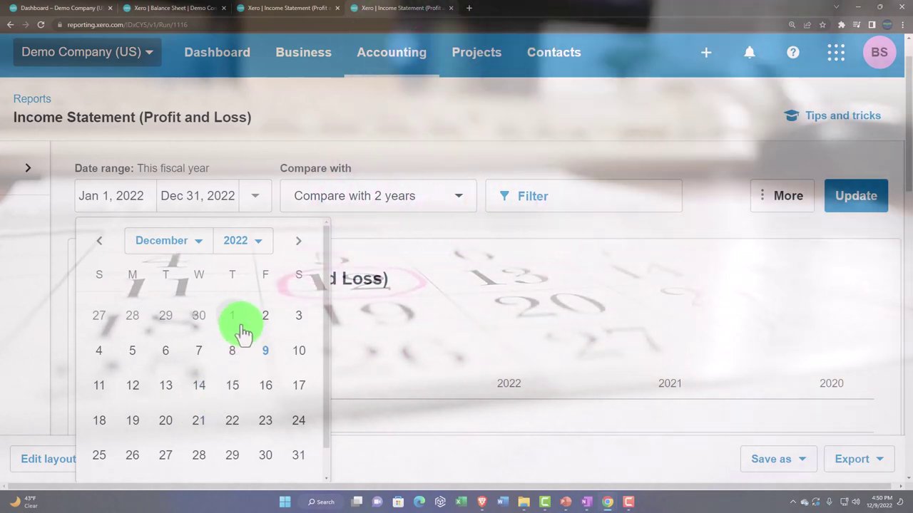
scroll(299, 399, "down", 1)
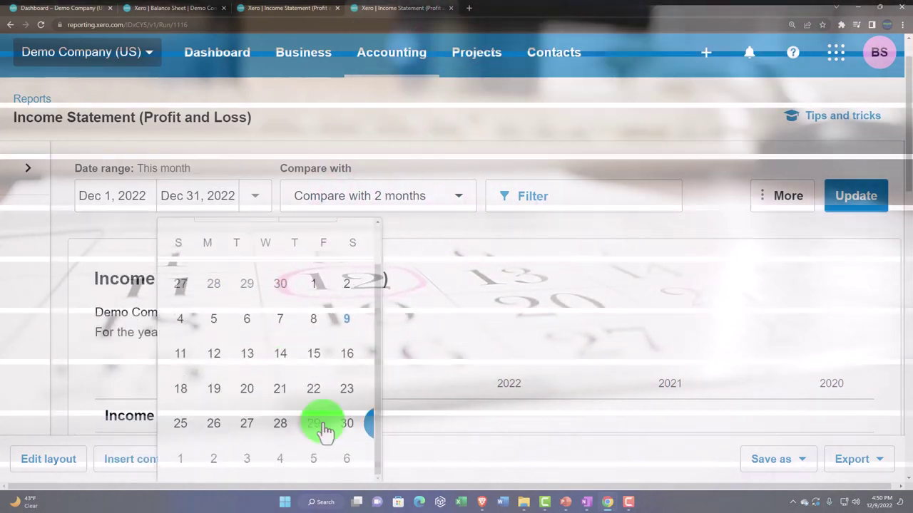
left_click(362, 426)
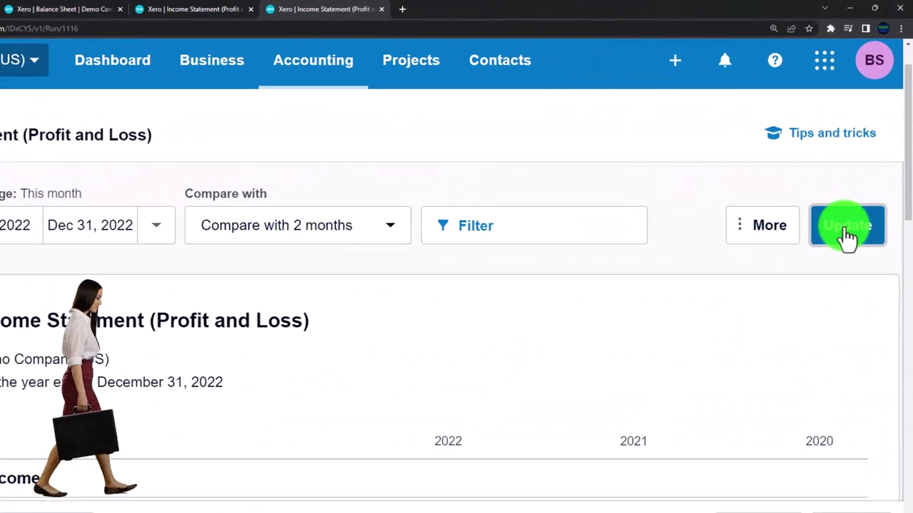
left_click(852, 207)
scroll(551, 263, "down", 2)
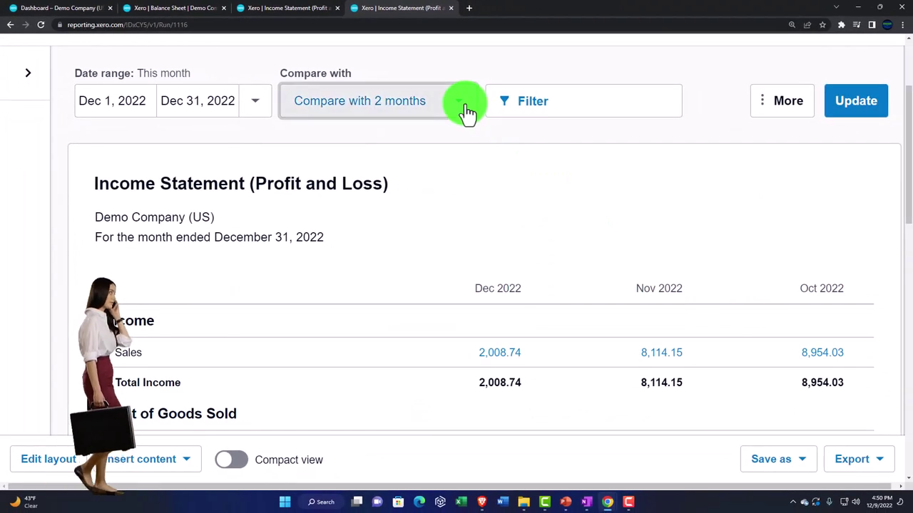
Compare December 2022 against 12 previous months and review the resulting monthly columns
left_click(464, 107)
scroll(434, 257, "down", 4)
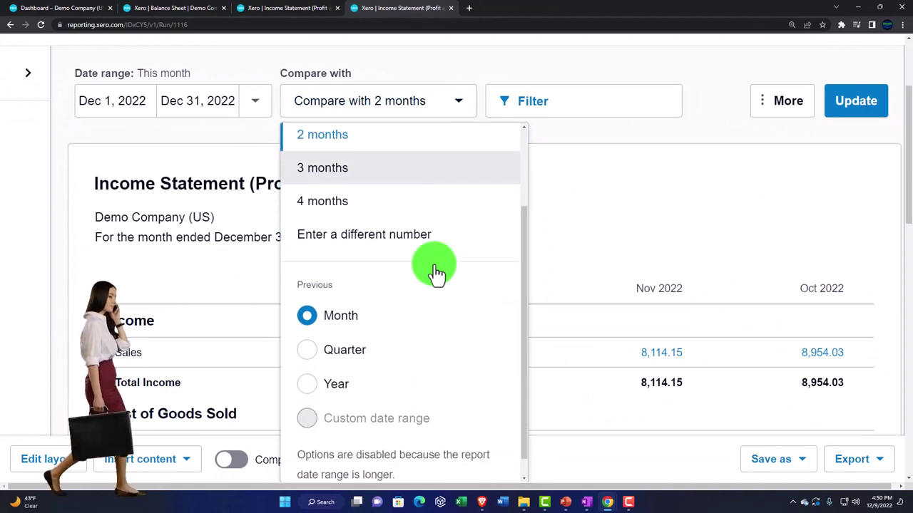
left_click(357, 182)
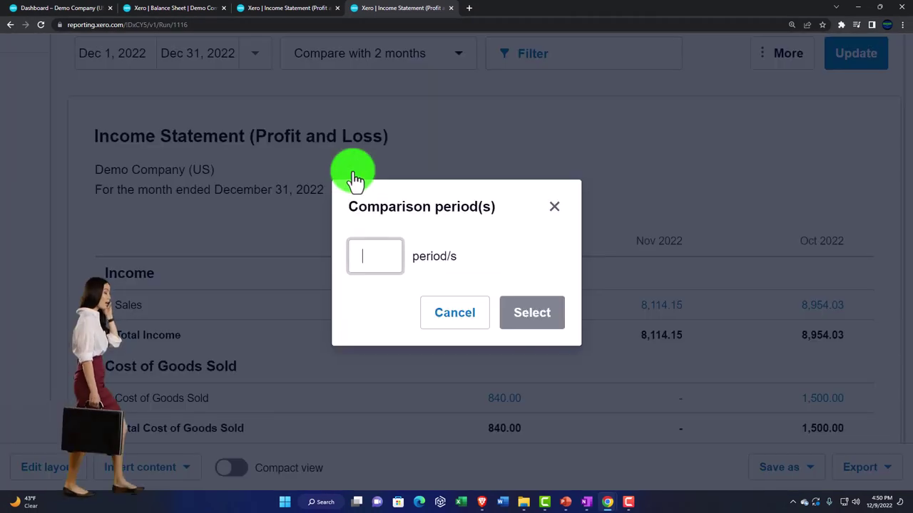
type("12")
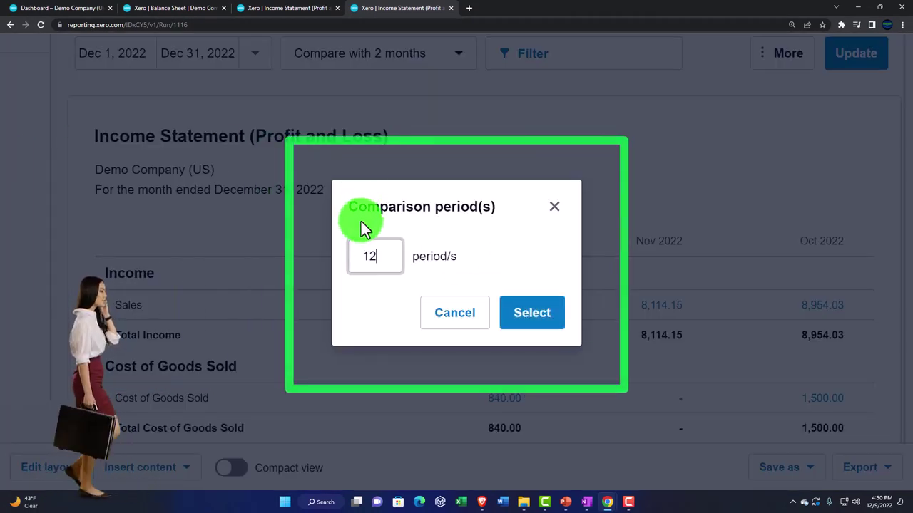
left_click(520, 315)
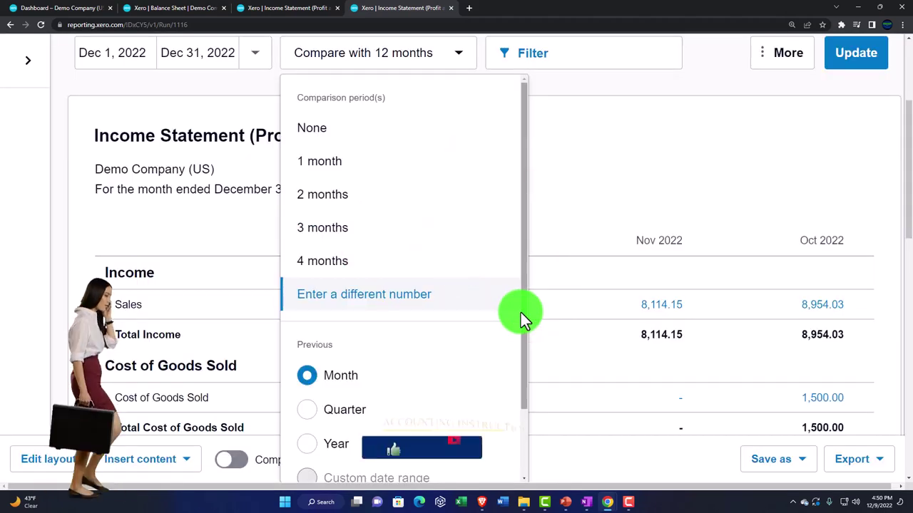
scroll(521, 312, "down", 2)
left_click(855, 52)
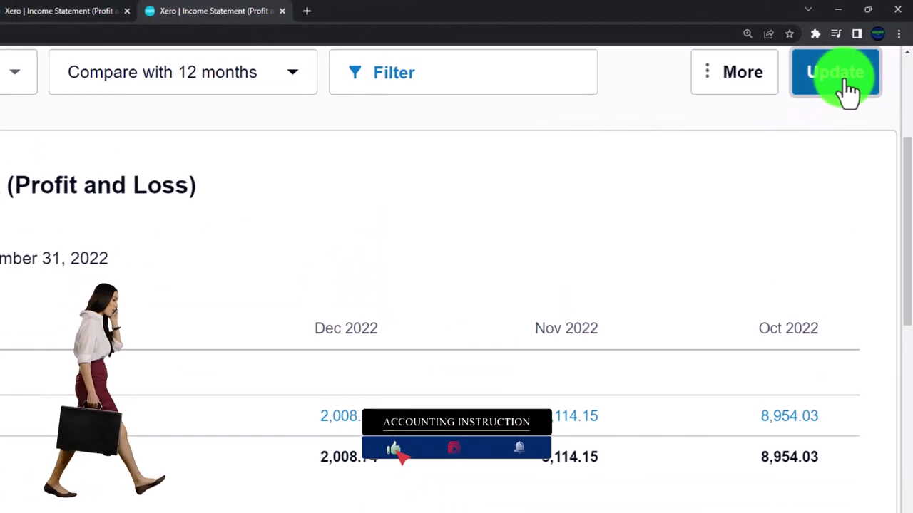
scroll(660, 309, "down", 2)
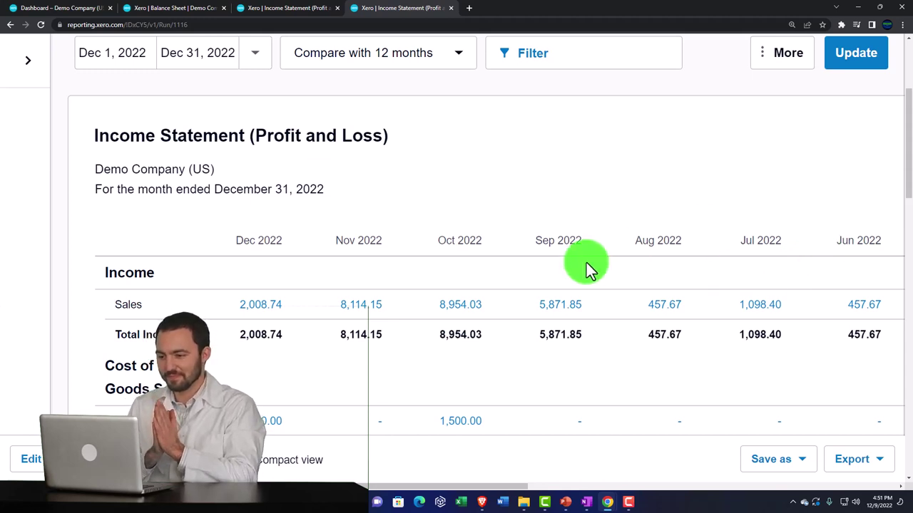
scroll(585, 261, "up", 2)
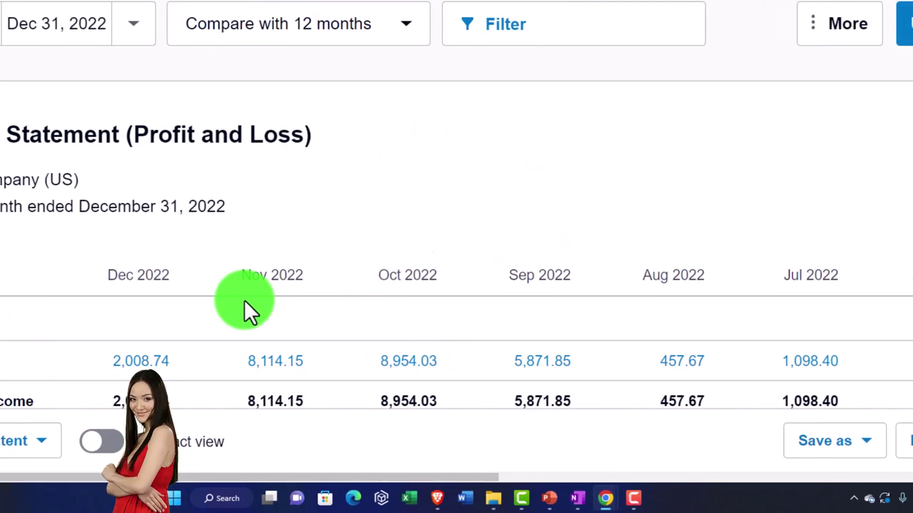
scroll(243, 299, "down", 5)
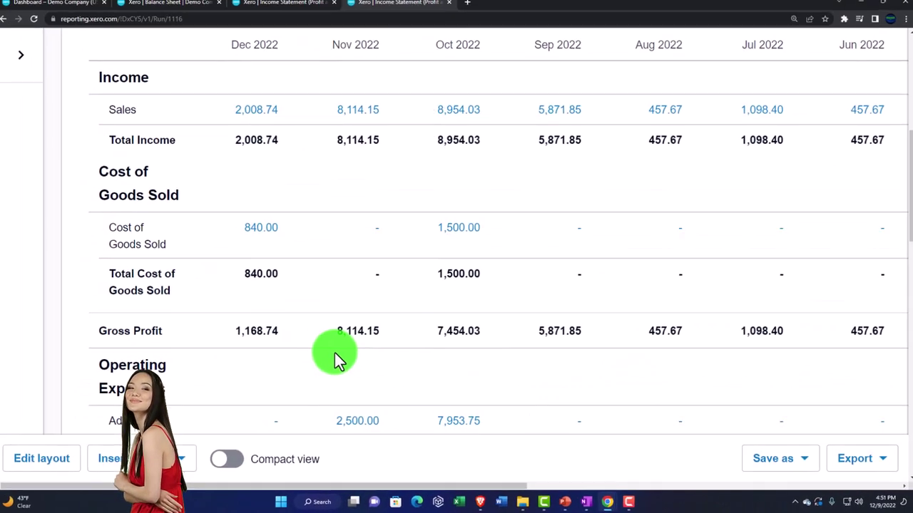
scroll(274, 323, "up", 5)
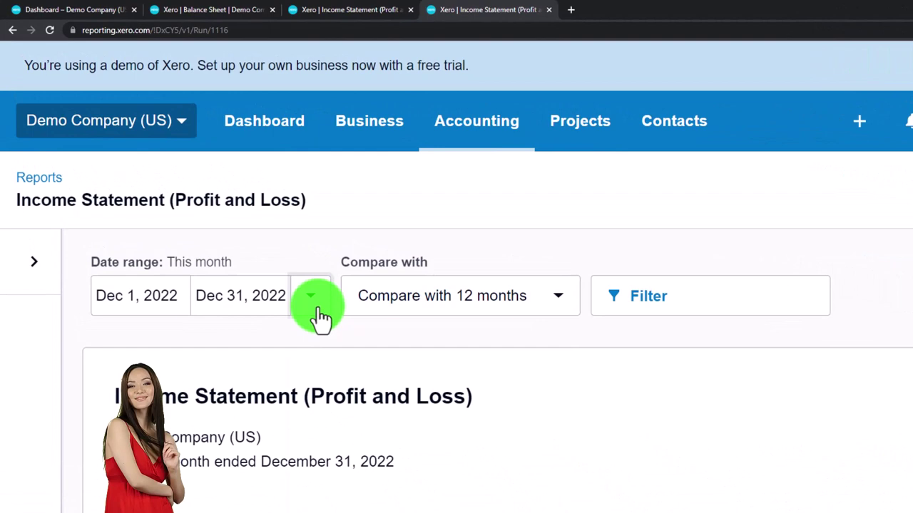
Set Compare with to 1 month and update, showing Dec 2022 sales 2,008.74 beside Nov's 8,114.15
left_click(319, 309)
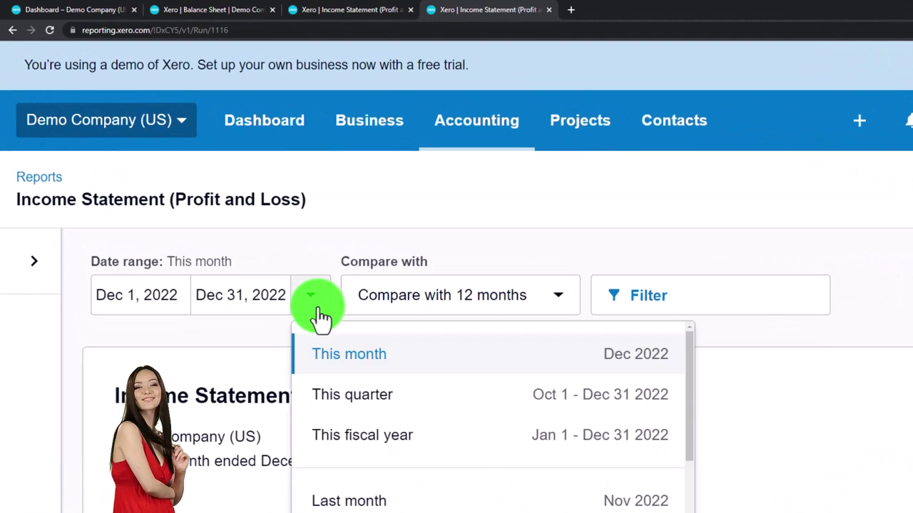
left_click(520, 316)
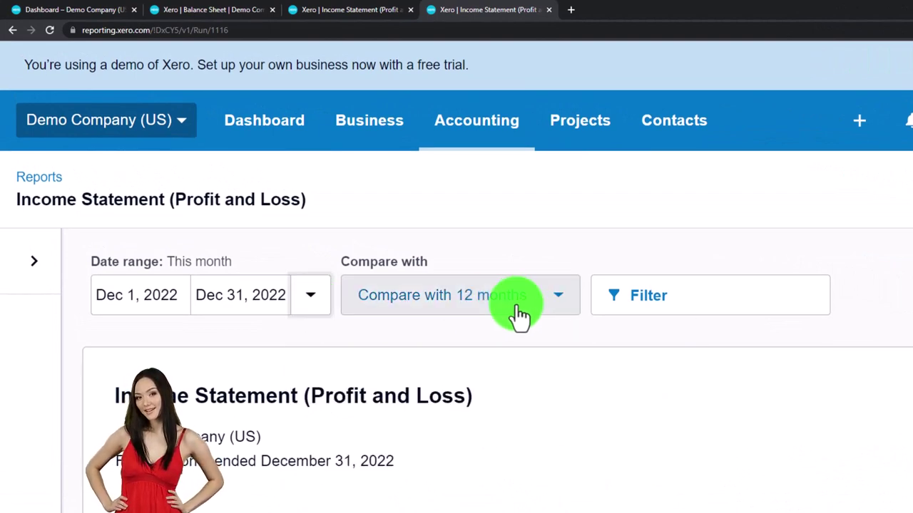
left_click(549, 313)
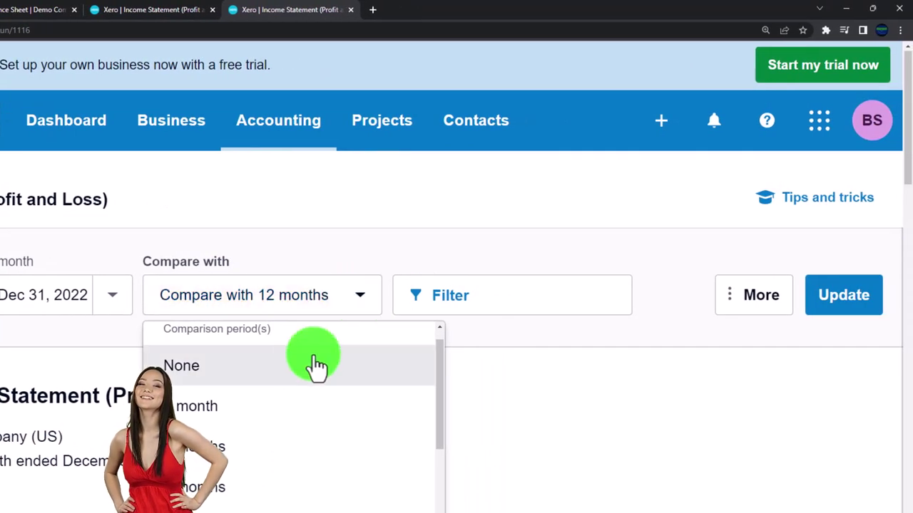
left_click(255, 446)
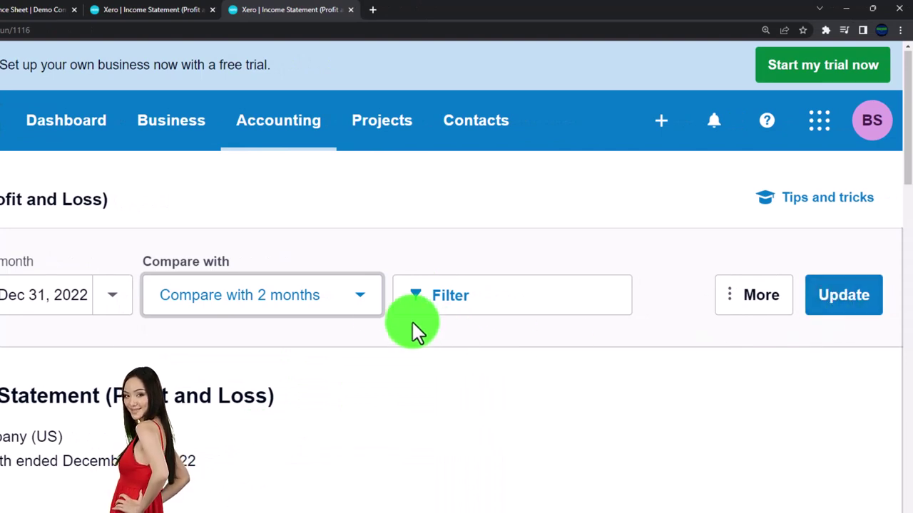
left_click(360, 307)
left_click(325, 357)
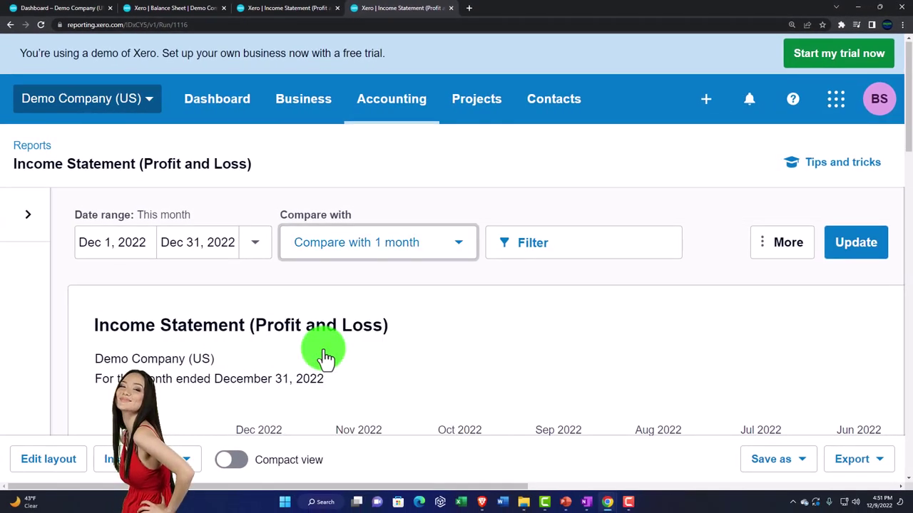
left_click(855, 245)
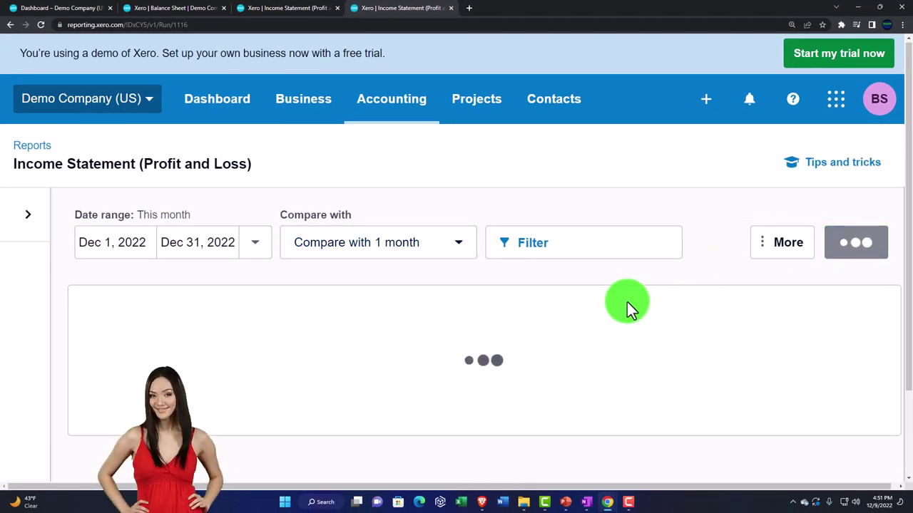
scroll(627, 302, "down", 3)
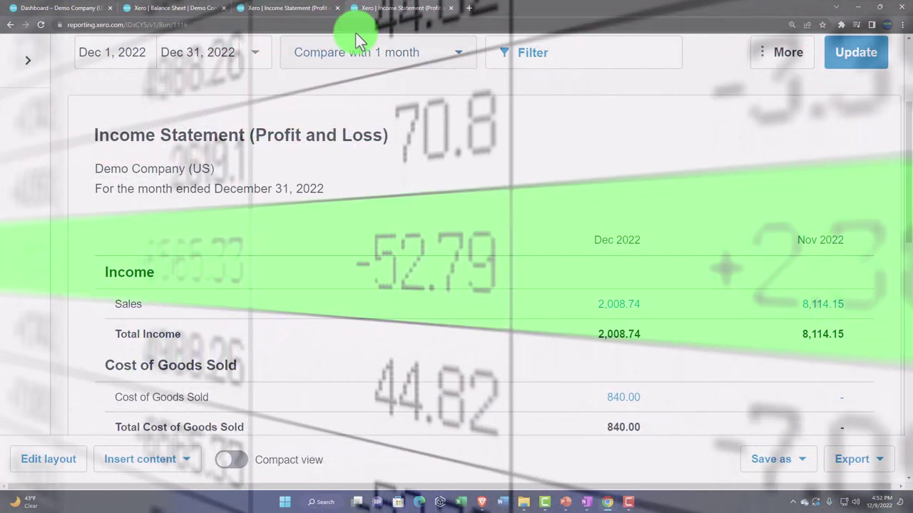
Return to the monthly Income Statement tab after checking the other report tabs
left_click(280, 8)
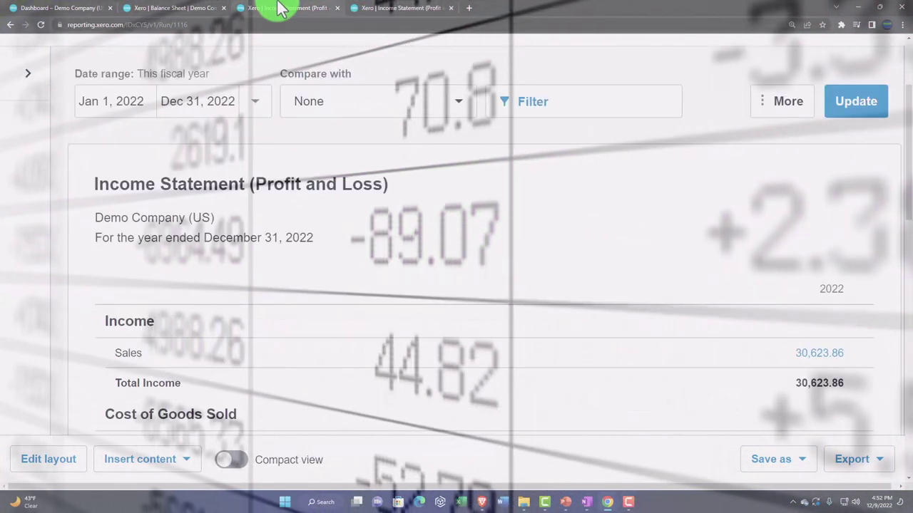
left_click(177, 7)
scroll(305, 260, "down", 2)
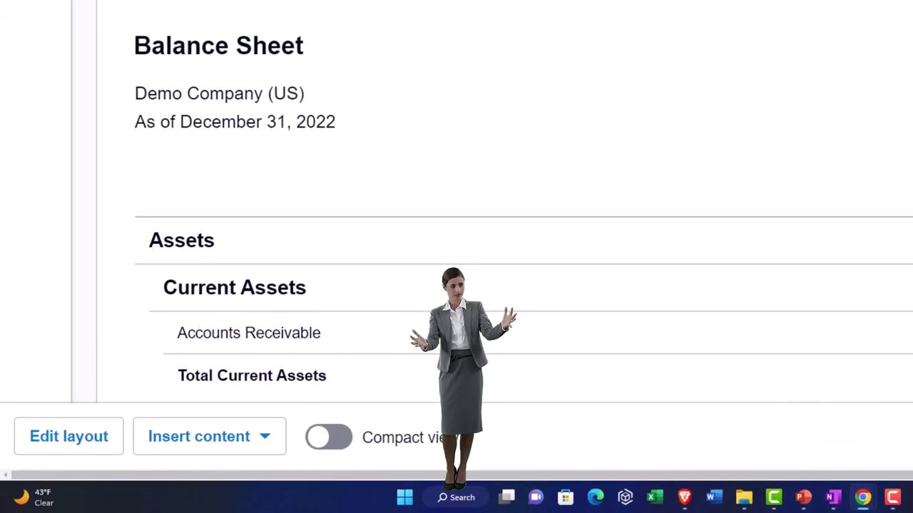
key("ctrl+Tab")
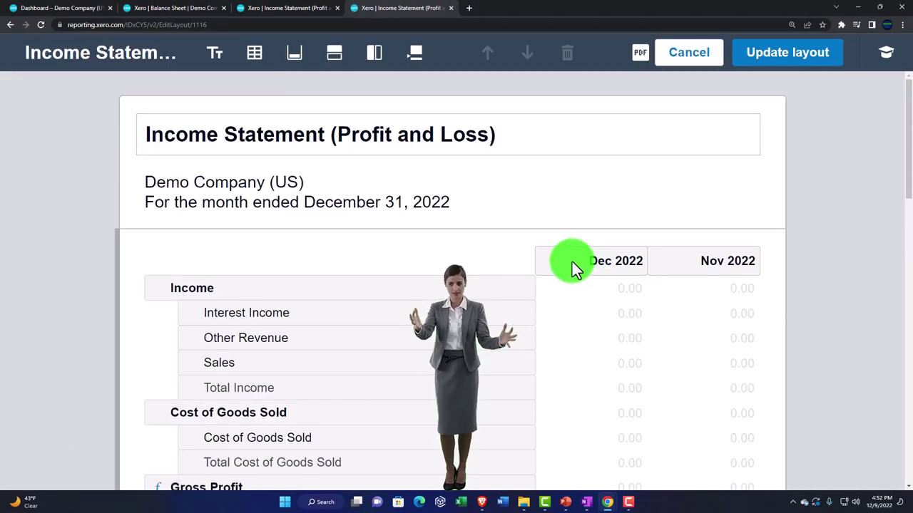
Drag the Dec 2022 column to sit after Nov 2022 and show the column types
left_click(571, 261)
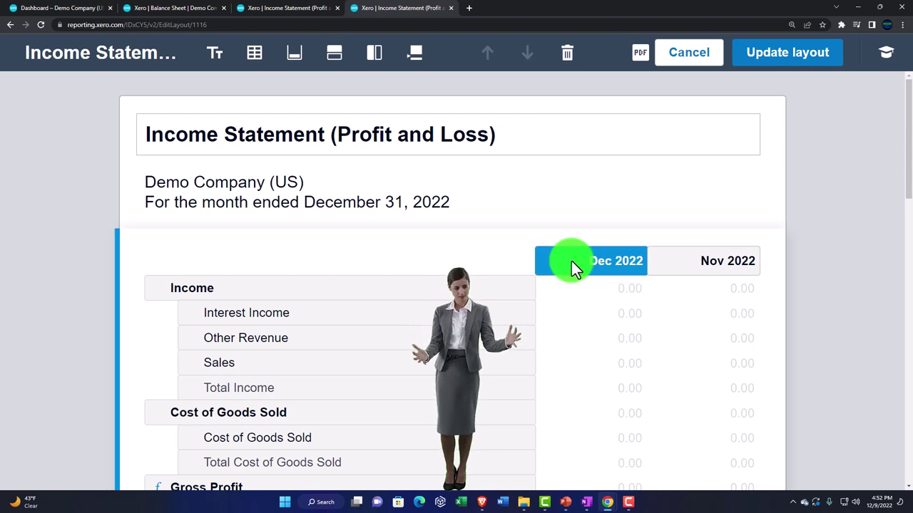
left_click_drag(571, 261, 729, 266)
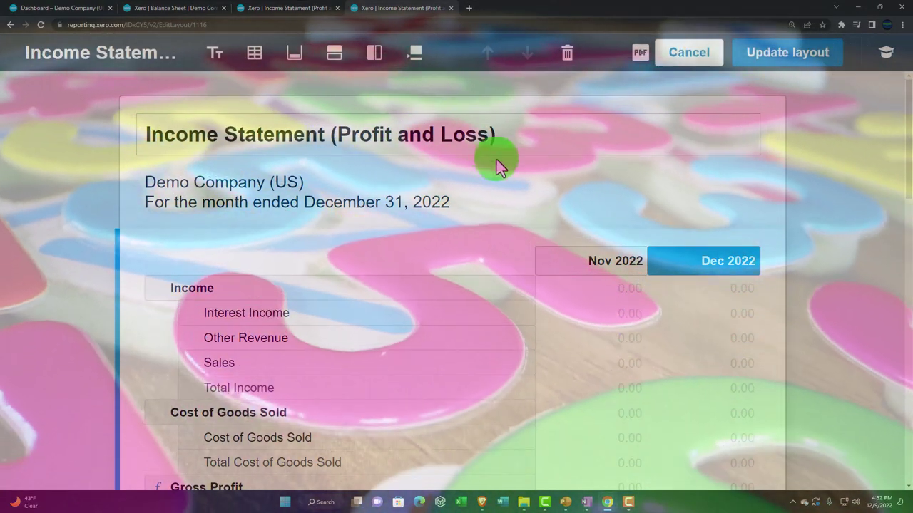
left_click(375, 56)
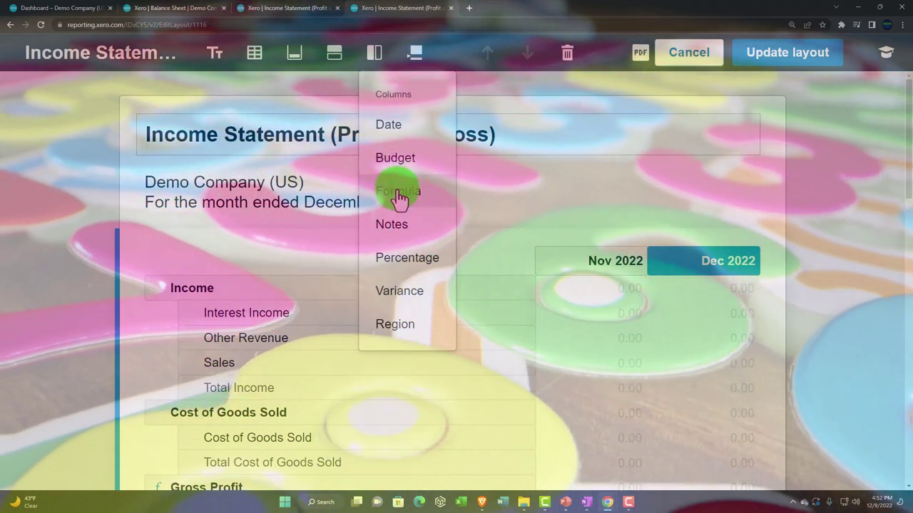
Add a Total formula column of Nov 2022 + Dec 2022 and apply it with Update layout
left_click(399, 193)
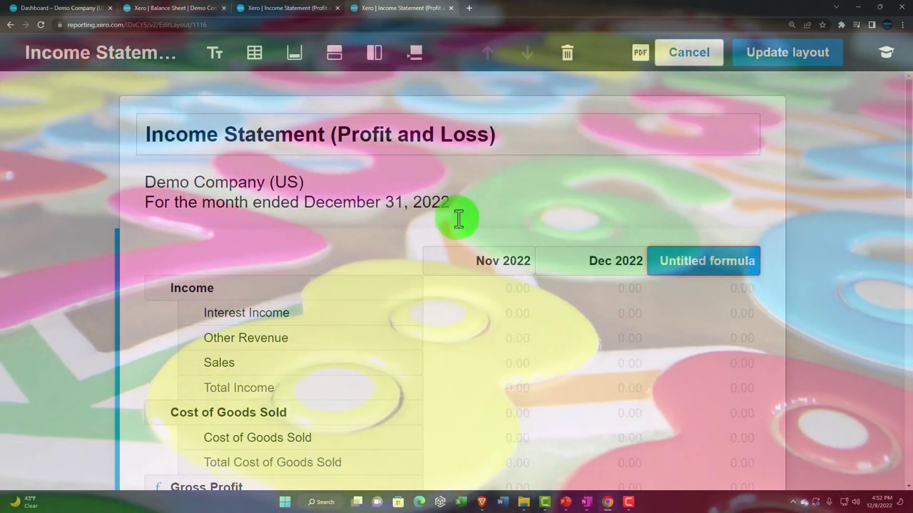
left_click(715, 270)
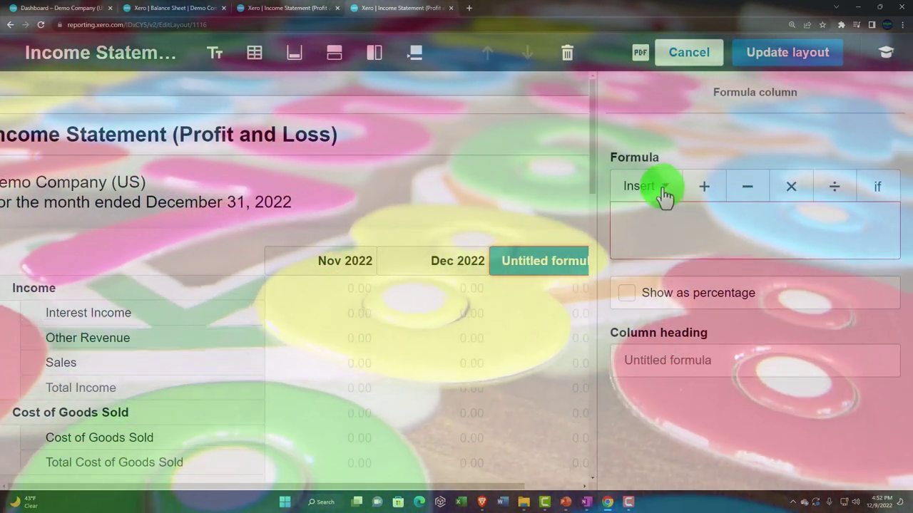
left_click(663, 193)
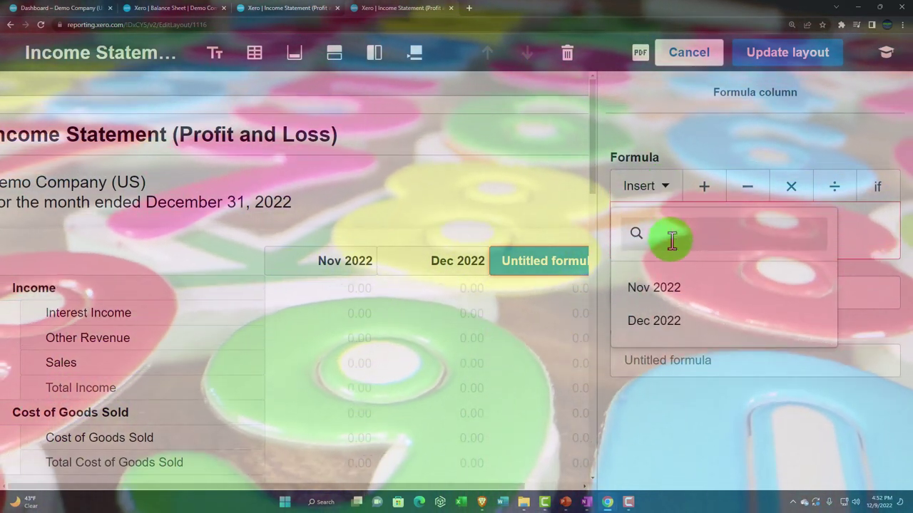
left_click(670, 290)
left_click(704, 187)
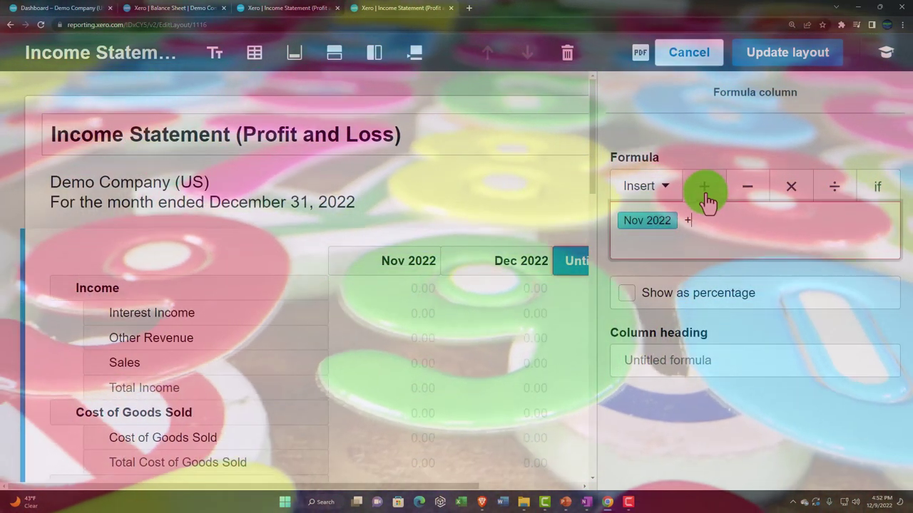
left_click(662, 194)
left_click(670, 321)
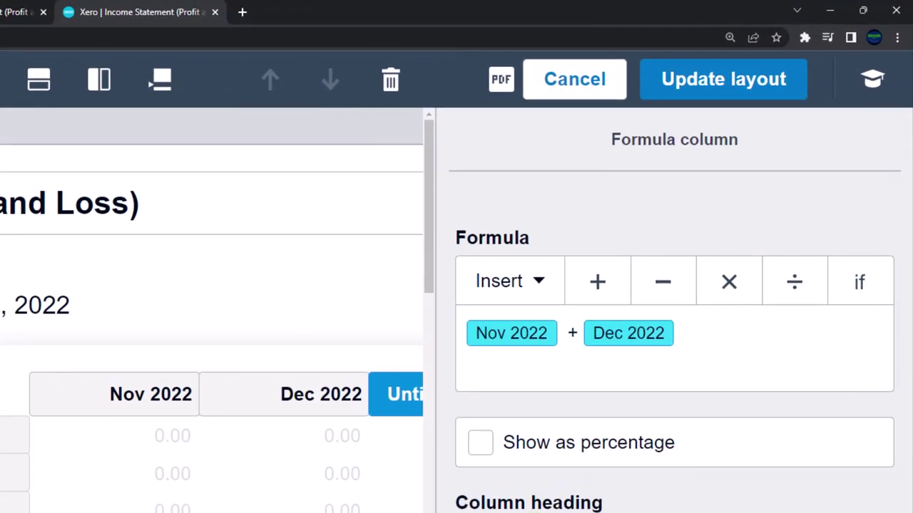
left_click(535, 512)
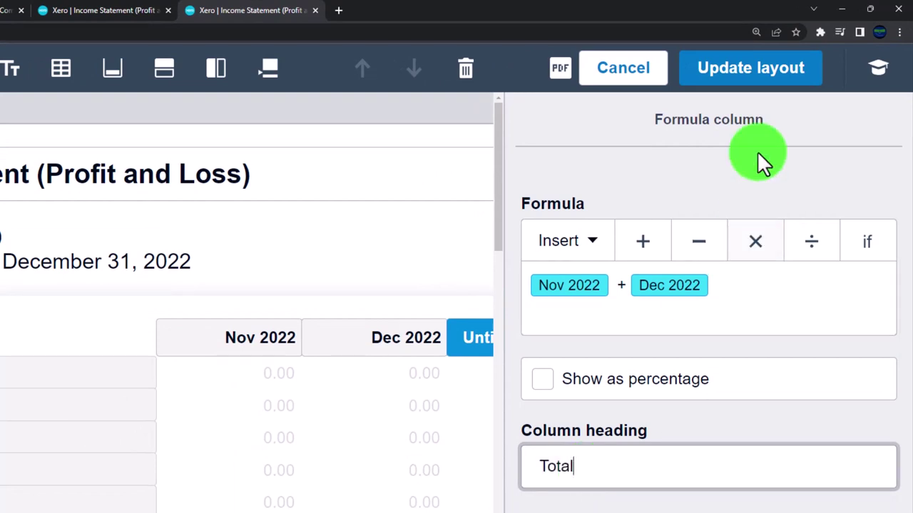
left_click(740, 86)
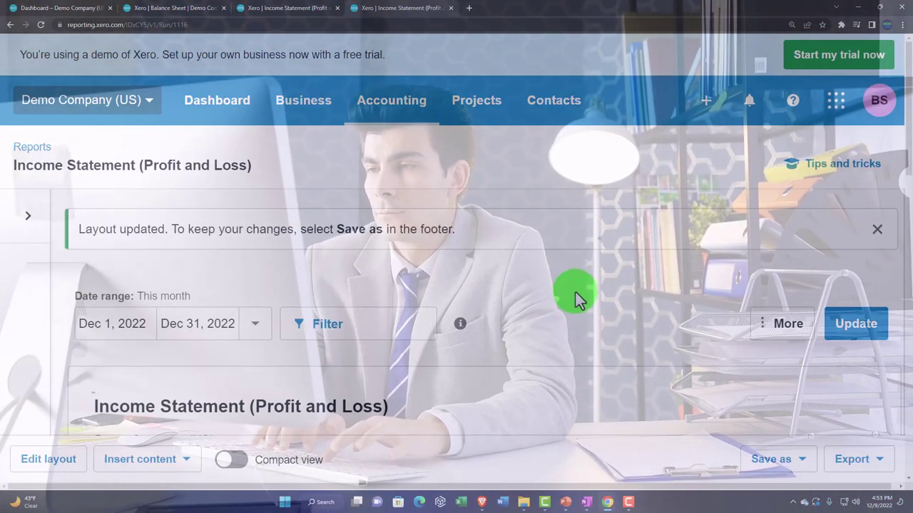
Save the report as a custom report titled 'Comp Income Statement (Profit and Loss)'
scroll(575, 292, "down", 4)
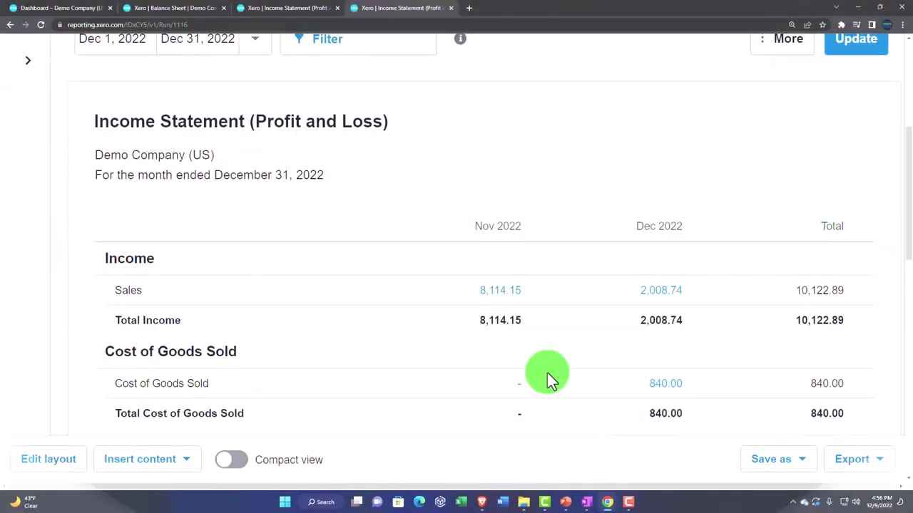
scroll(546, 372, "down", 5)
scroll(547, 372, "down", 5)
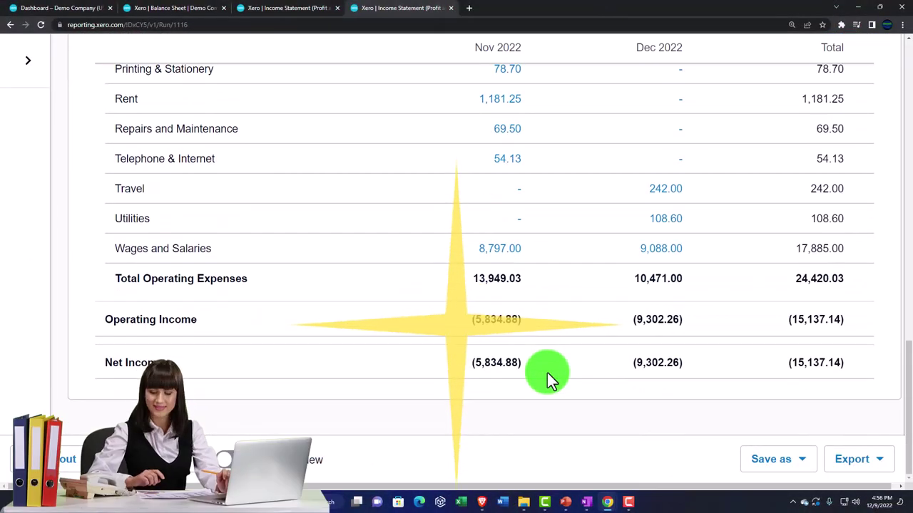
left_click(788, 467)
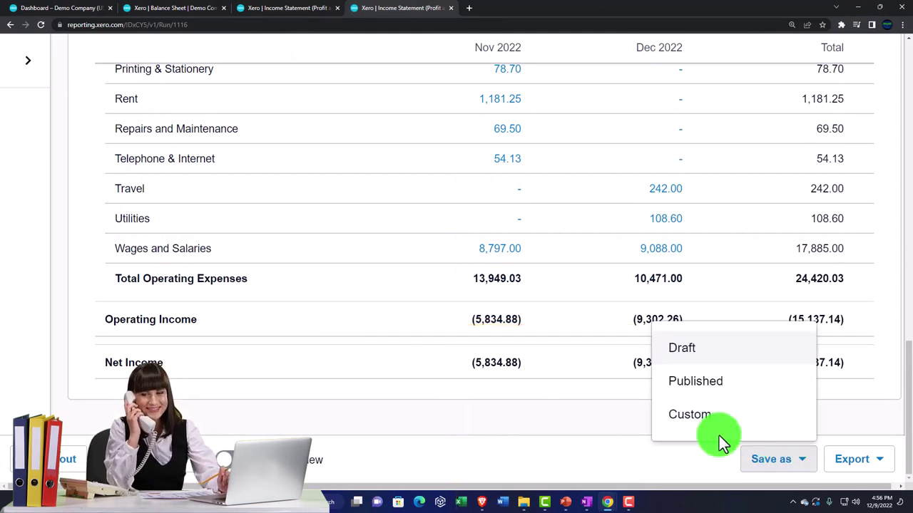
left_click(692, 418)
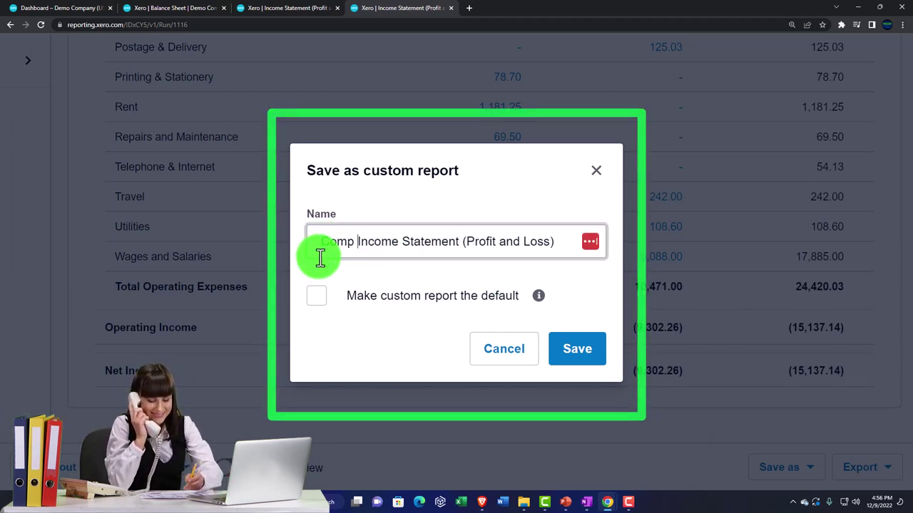
left_click(579, 353)
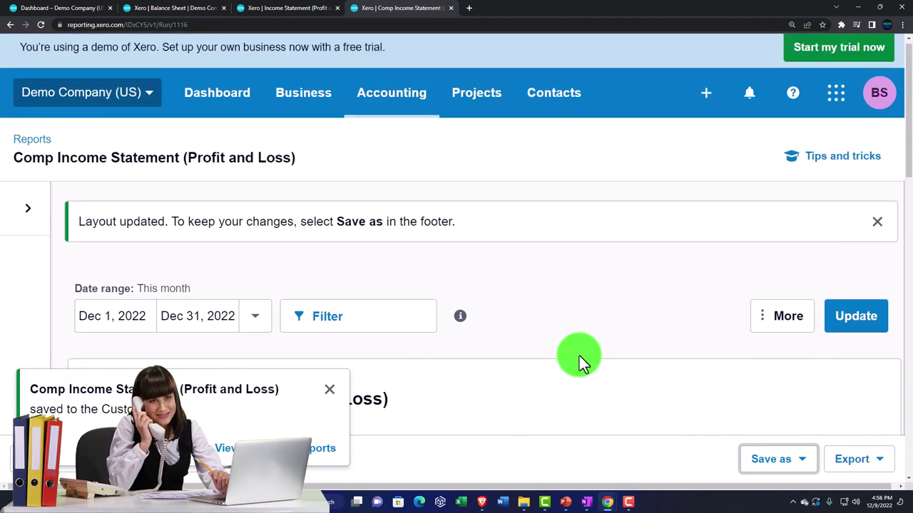
Duplicate the original Income Statement tab and move the copy to the end of the tab row
left_click(281, 7)
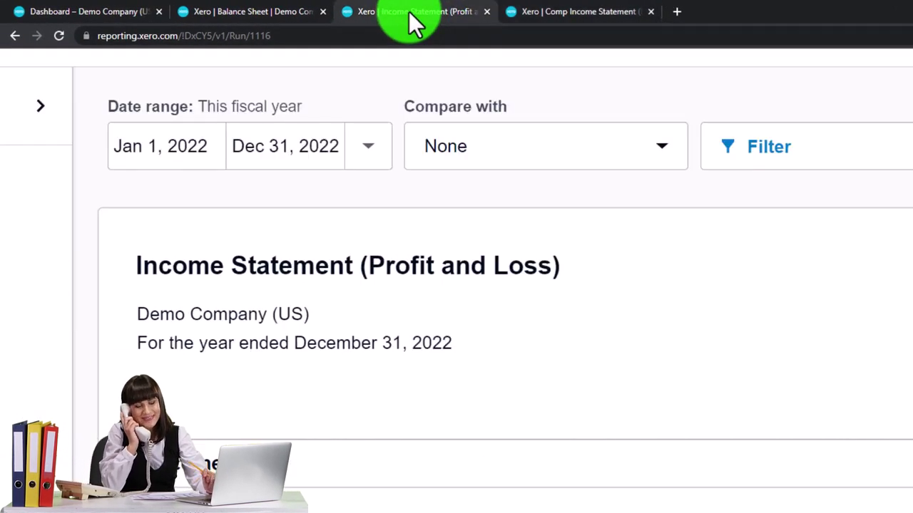
right_click(409, 12)
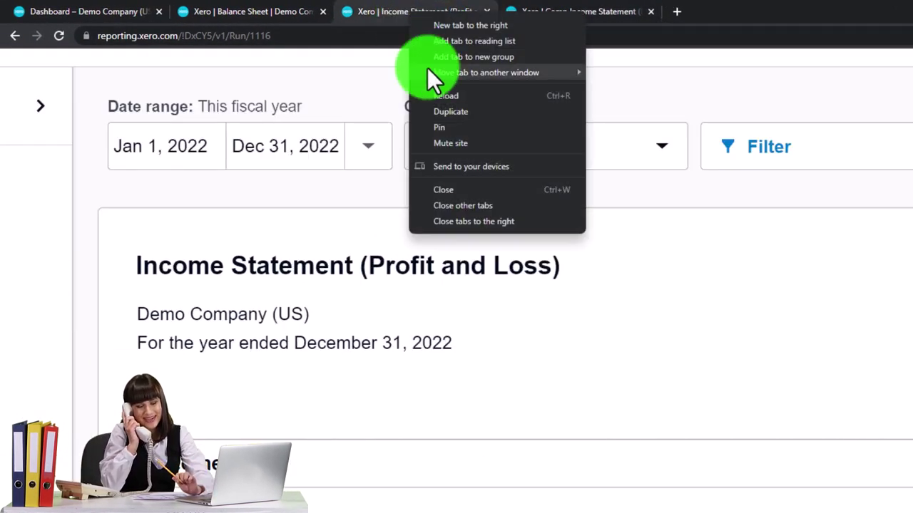
left_click(444, 111)
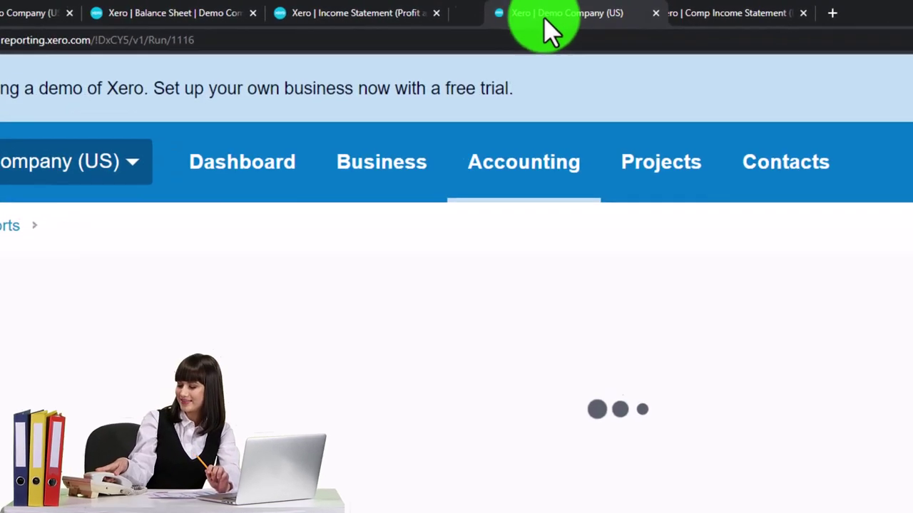
left_click_drag(549, 29, 759, 31)
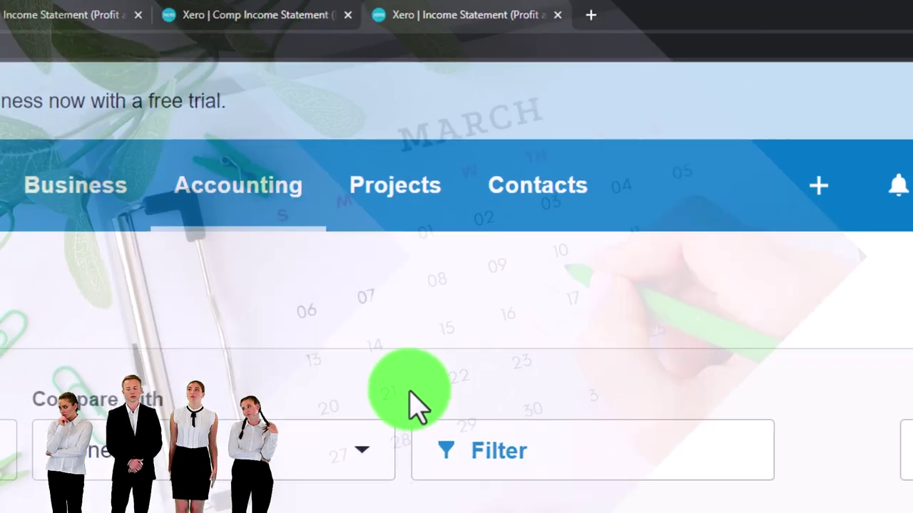
Set the copy's custom date range to December 1 – December 31, 2022
scroll(641, 399, "down", 3)
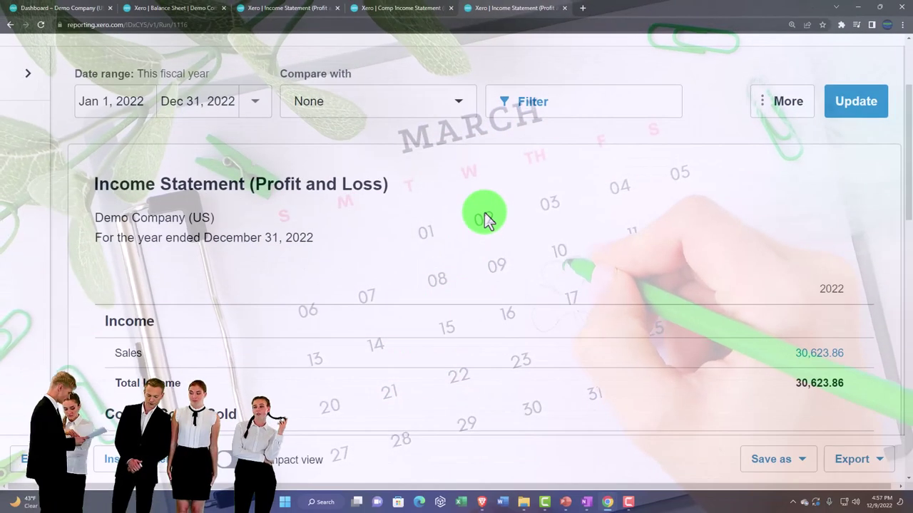
left_click(263, 108)
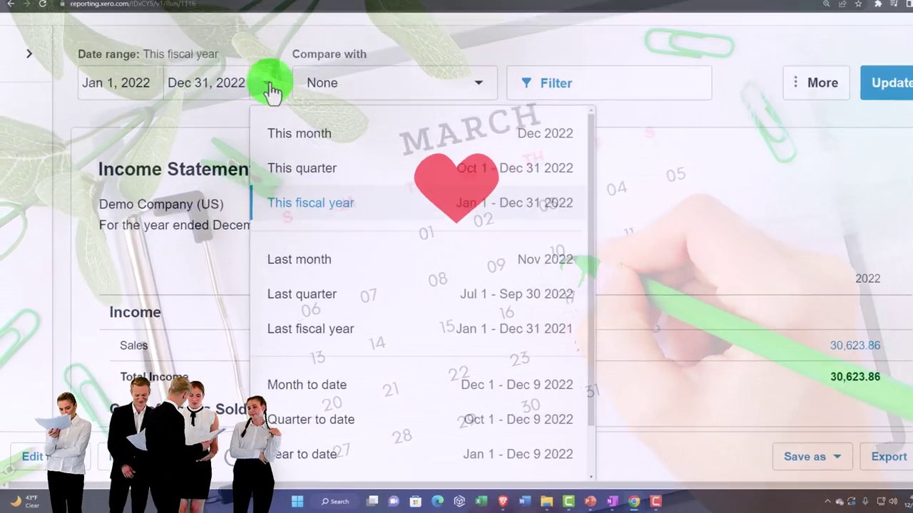
scroll(335, 405, "down", 1)
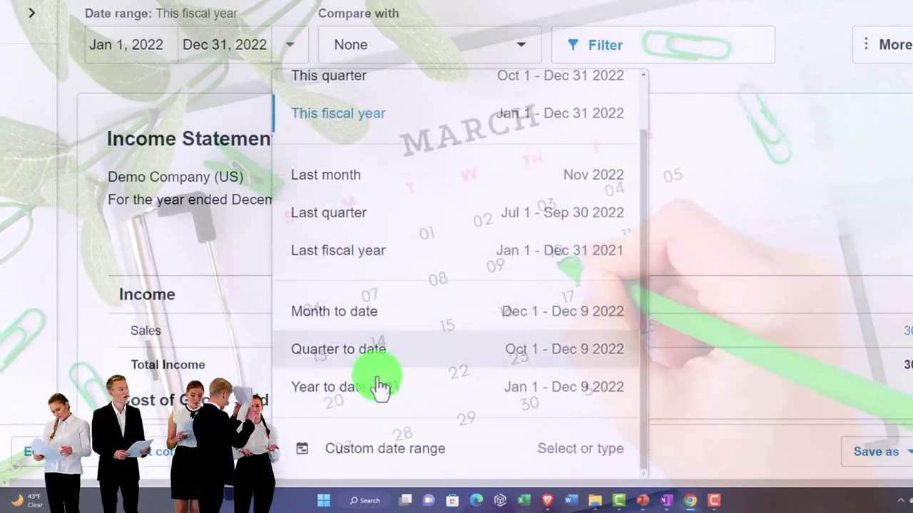
left_click(383, 448)
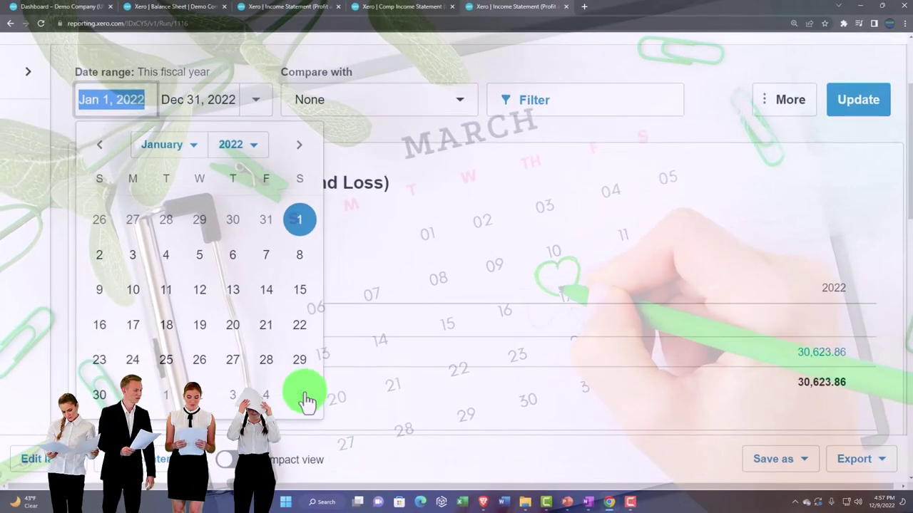
left_click(298, 224)
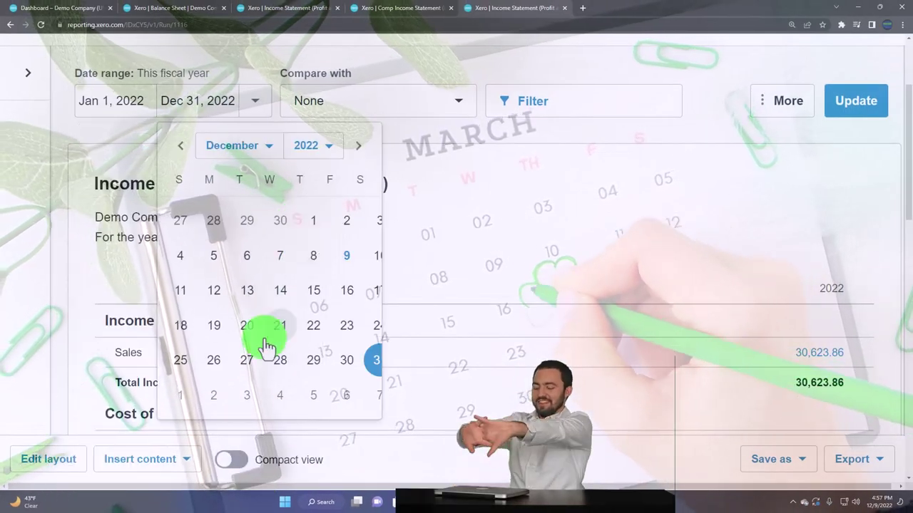
left_click(373, 368)
left_click(259, 114)
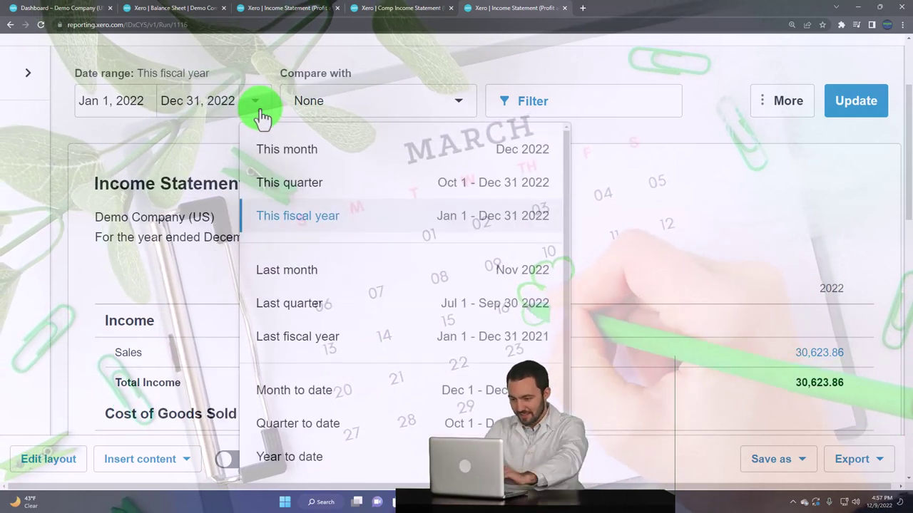
scroll(318, 435, "down", 3)
left_click(316, 267)
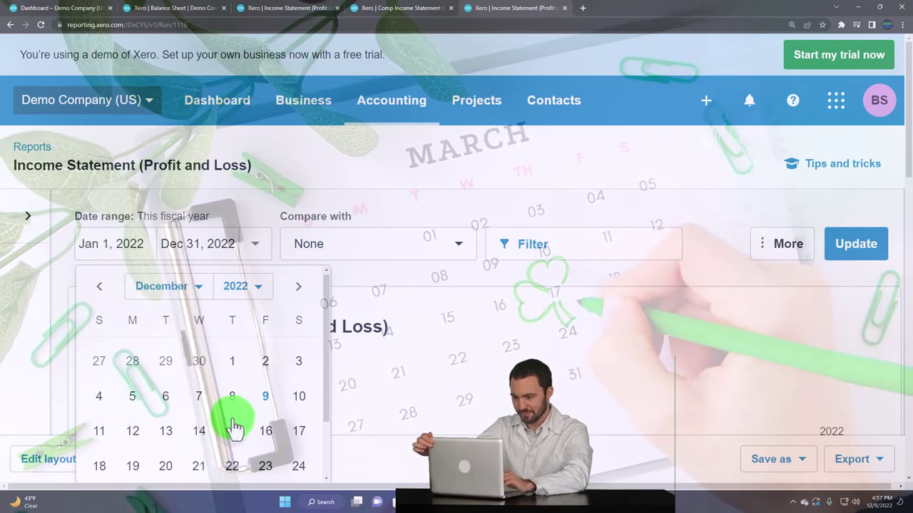
left_click(238, 368)
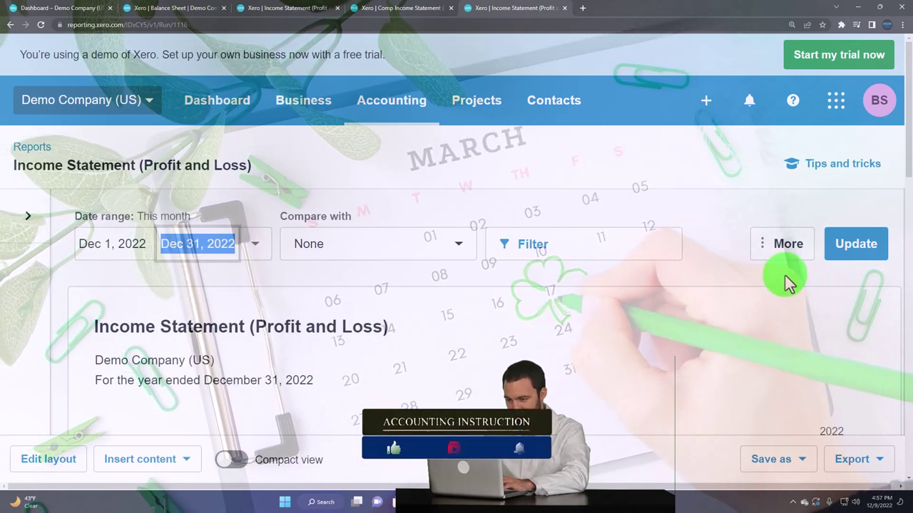
scroll(609, 291, "down", 1)
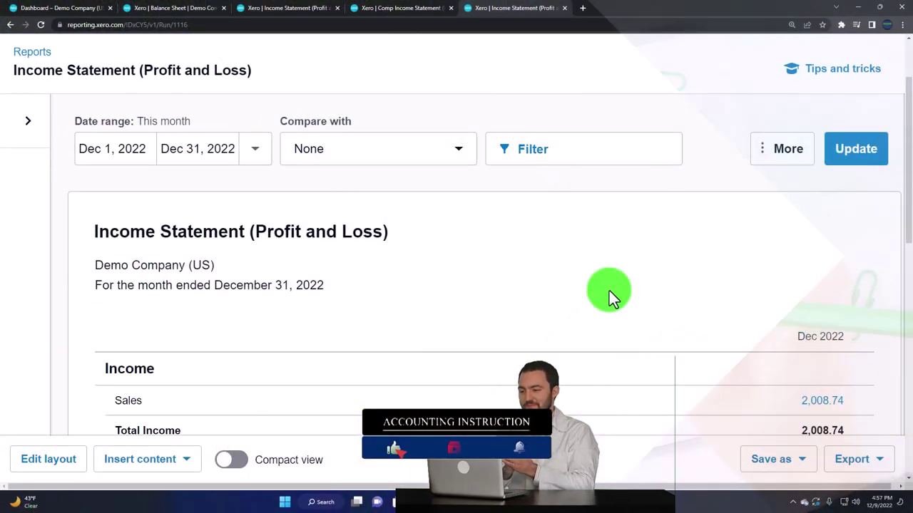
Compare with 1 previous month and update so a Nov 2022 column appears beside Dec 2022
left_click(465, 162)
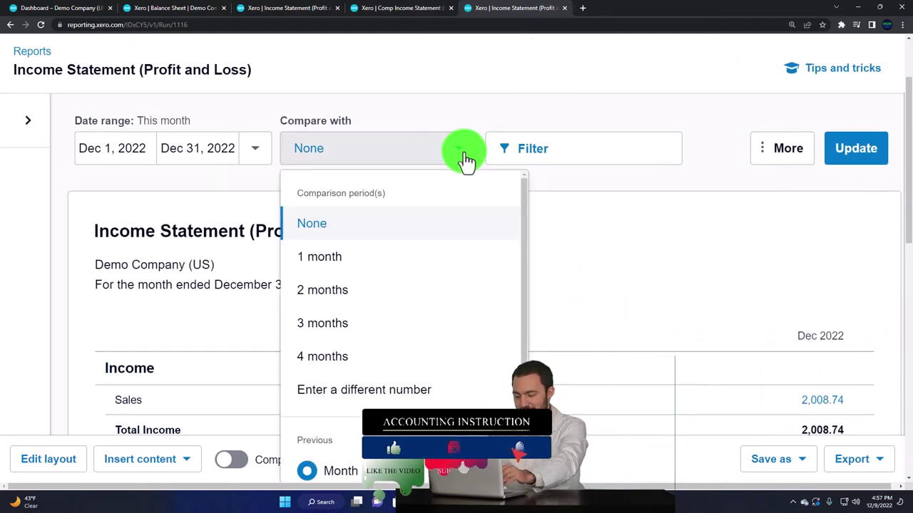
left_click(351, 256)
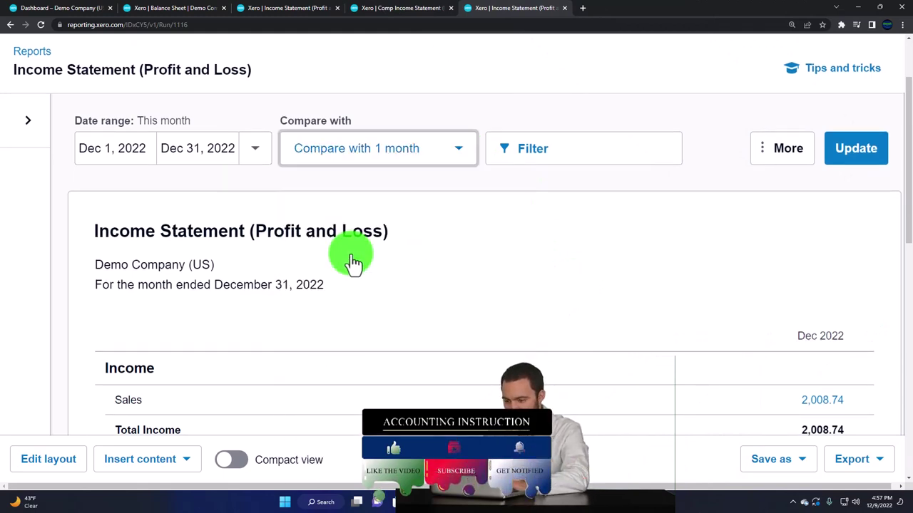
left_click(858, 158)
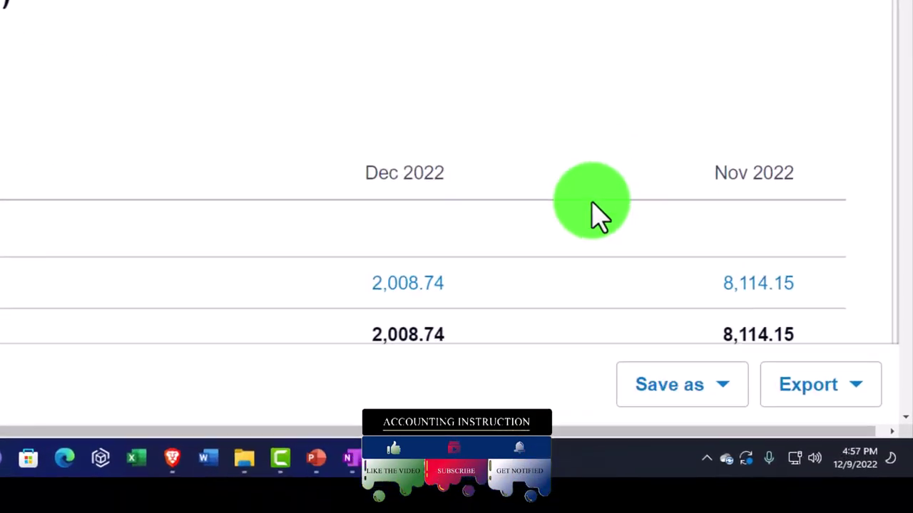
scroll(655, 217, "down", 3)
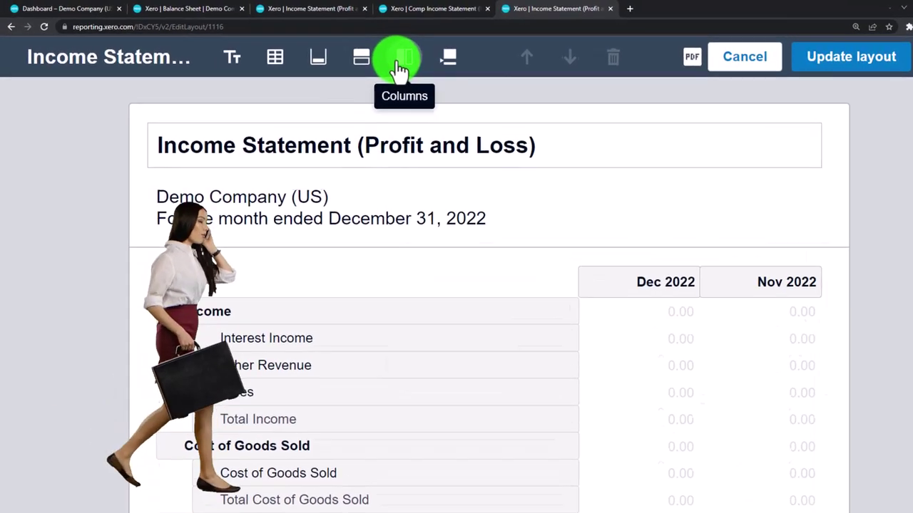
Add a Difference formula column of Dec 2022 minus Nov 2022, then start another formula column
left_click(364, 64)
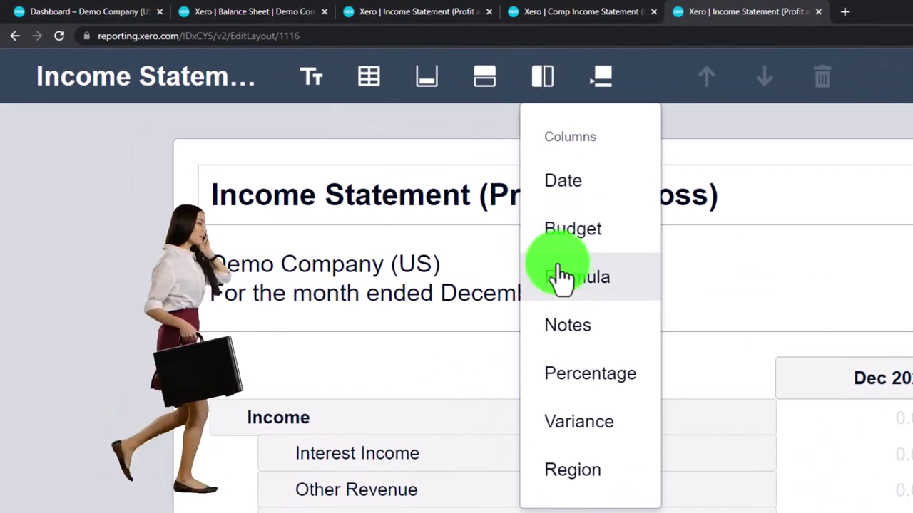
left_click(565, 282)
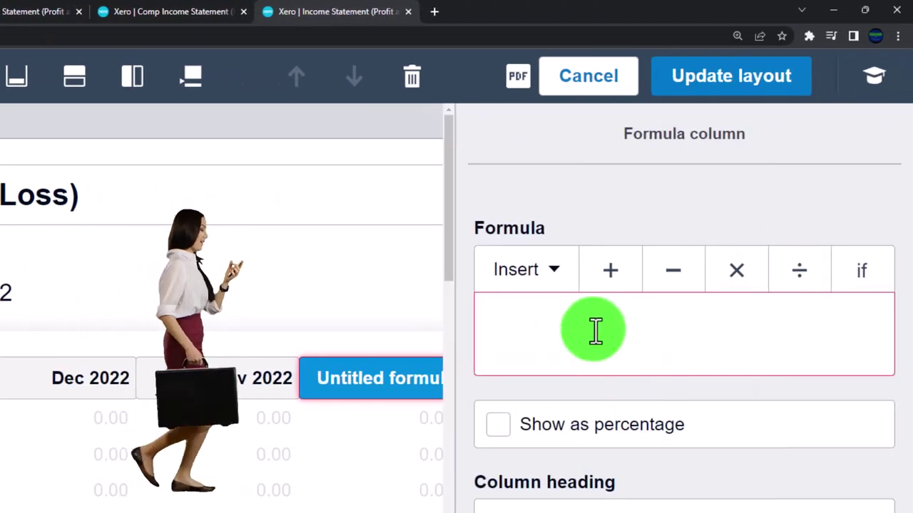
left_click(554, 273)
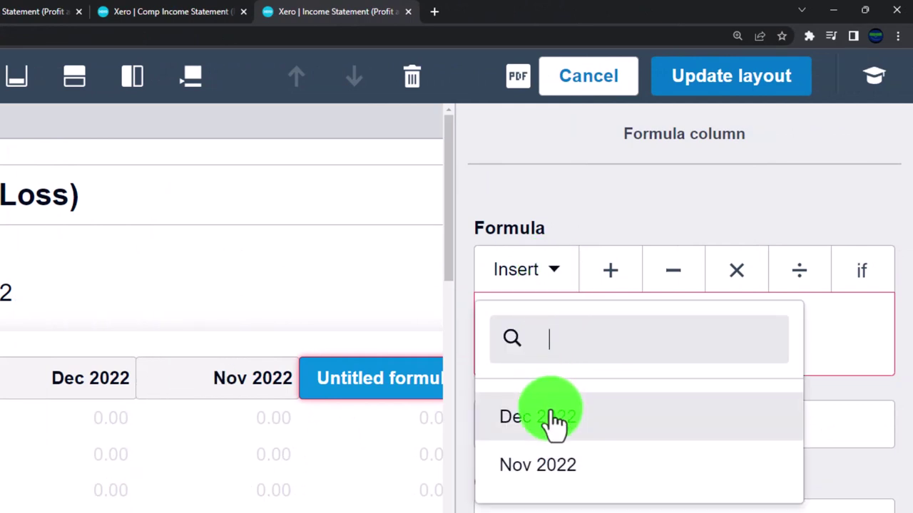
left_click(552, 417)
left_click(557, 280)
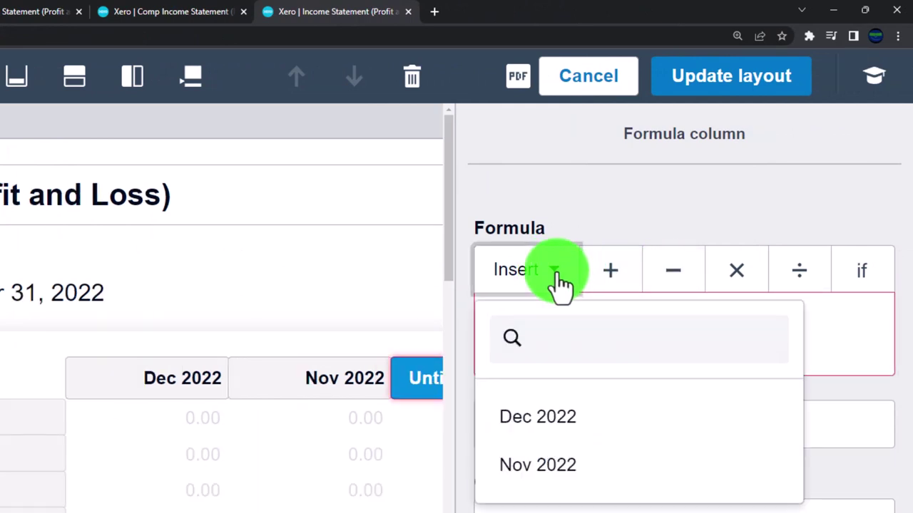
left_click(566, 473)
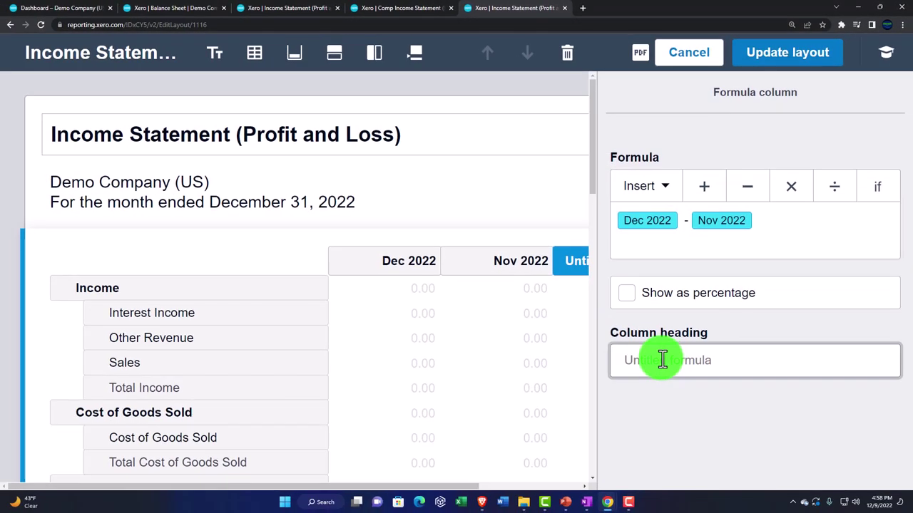
type("Cvhan")
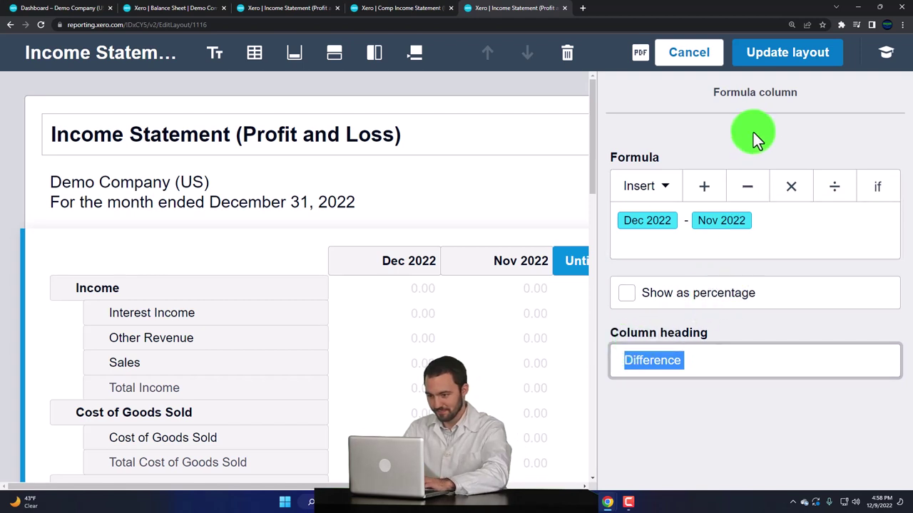
left_click(376, 57)
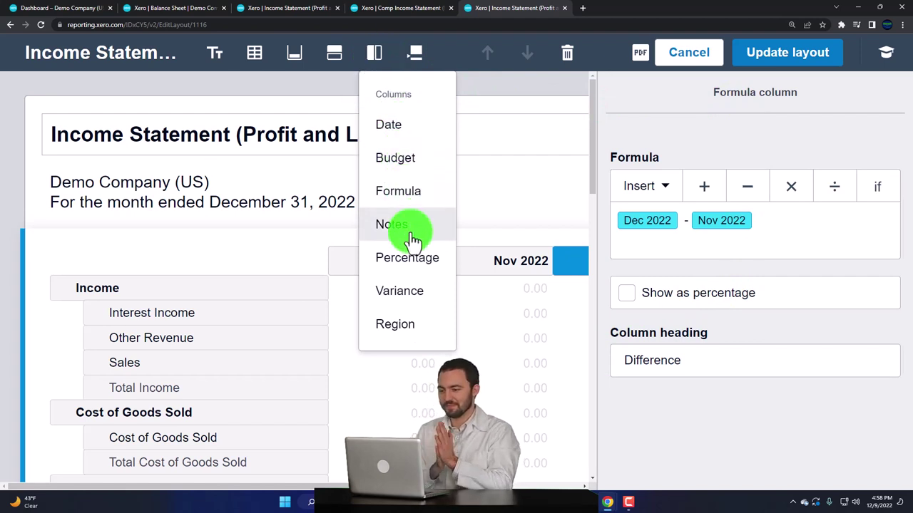
left_click(413, 206)
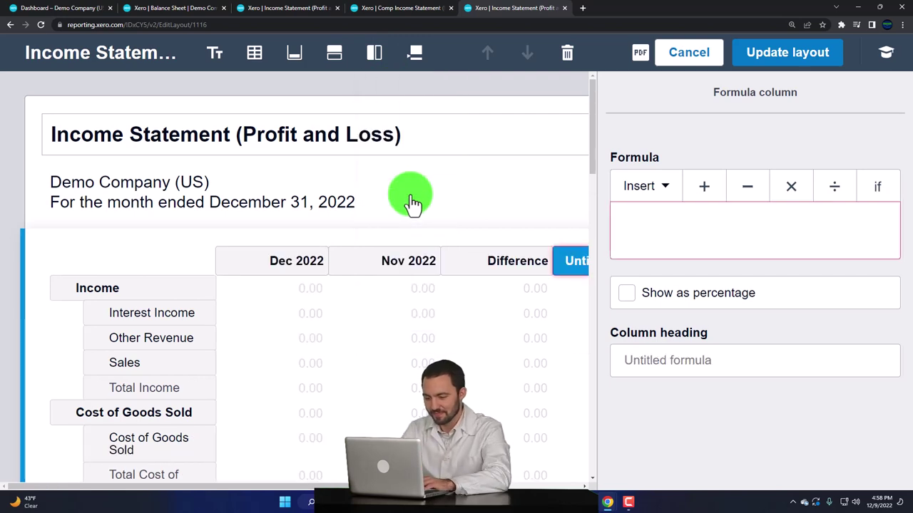
Build a '% Difference' column as Difference ÷ Nov 2022, shown as percentage, and update the layout
left_click(669, 191)
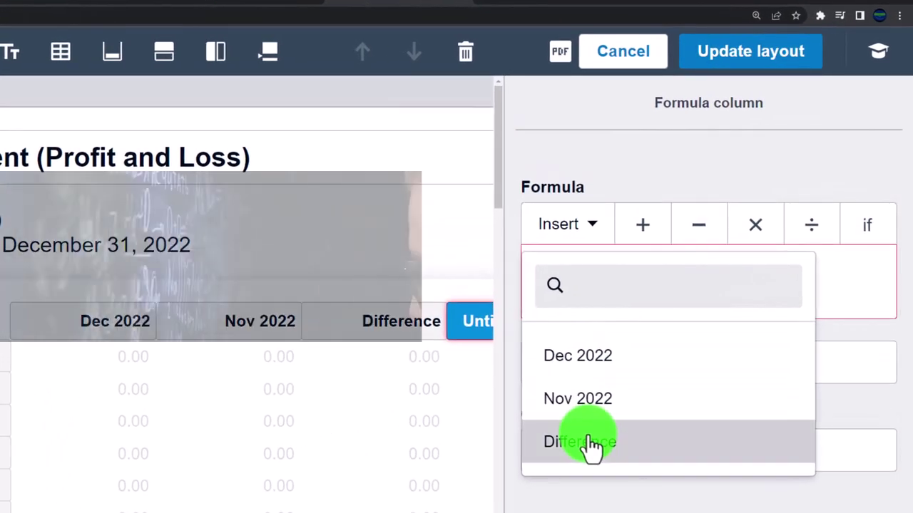
left_click(592, 442)
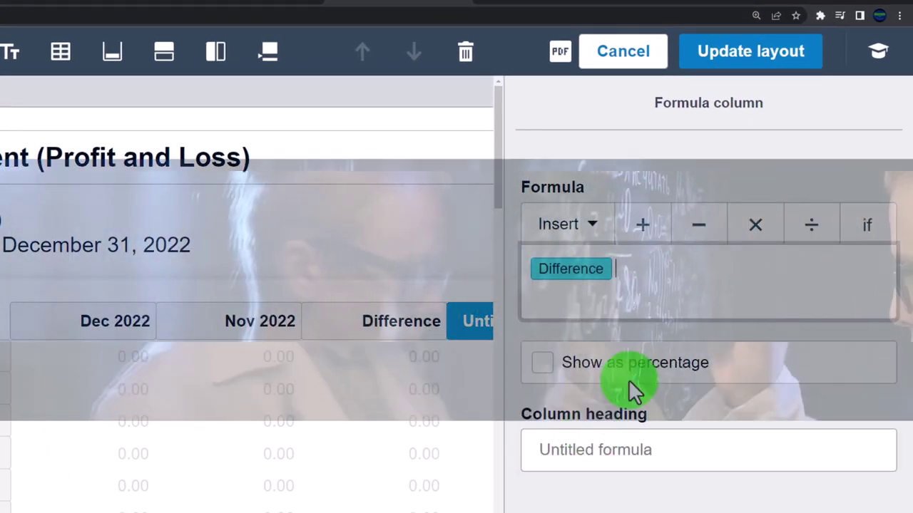
left_click(810, 224)
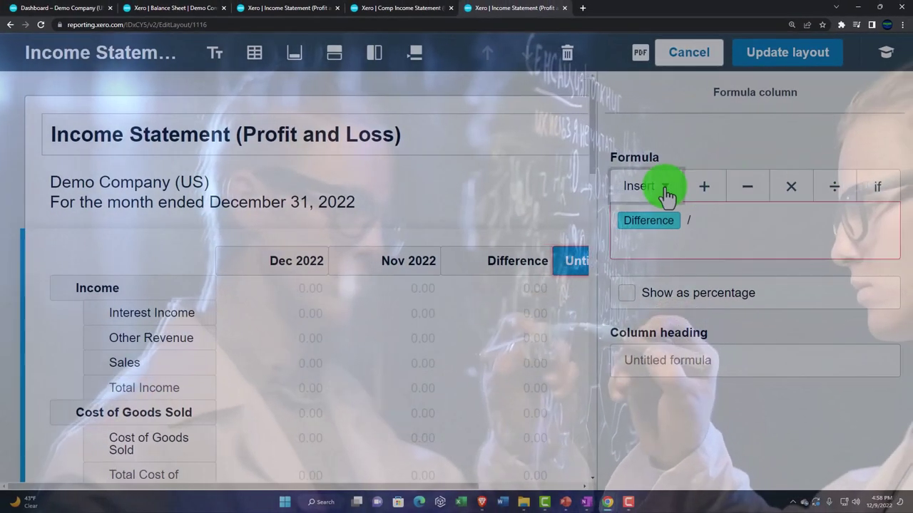
left_click(666, 190)
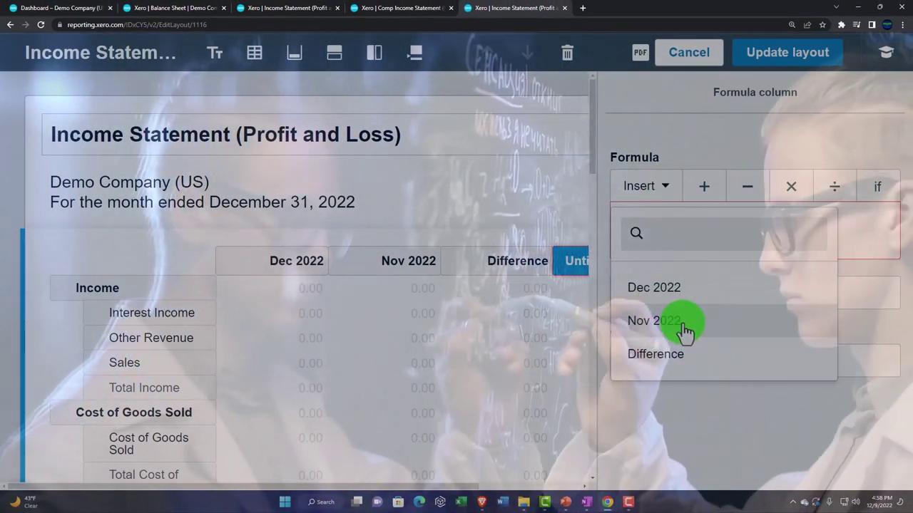
left_click(683, 326)
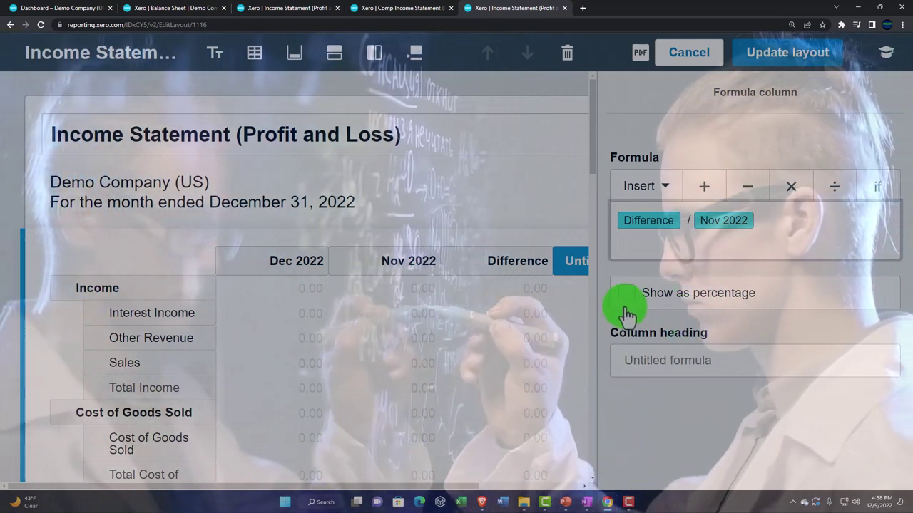
left_click(631, 303)
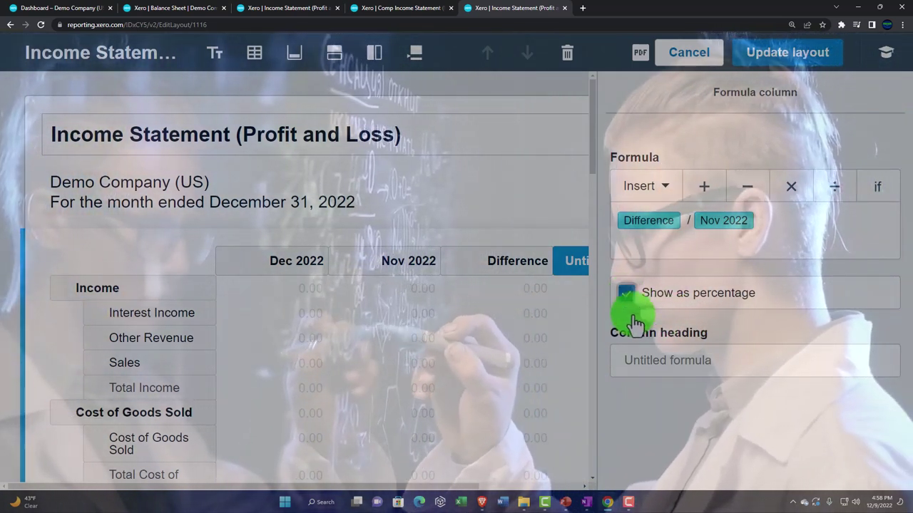
left_click(644, 356)
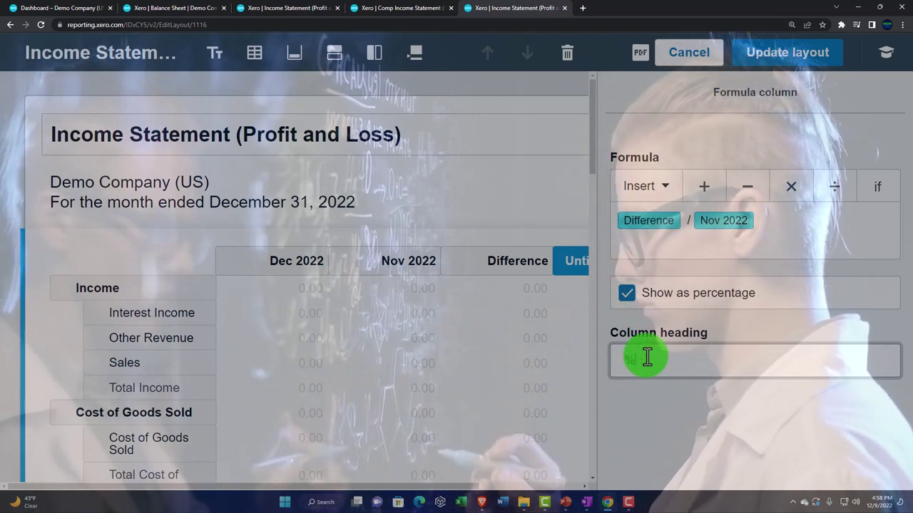
type("% Difference")
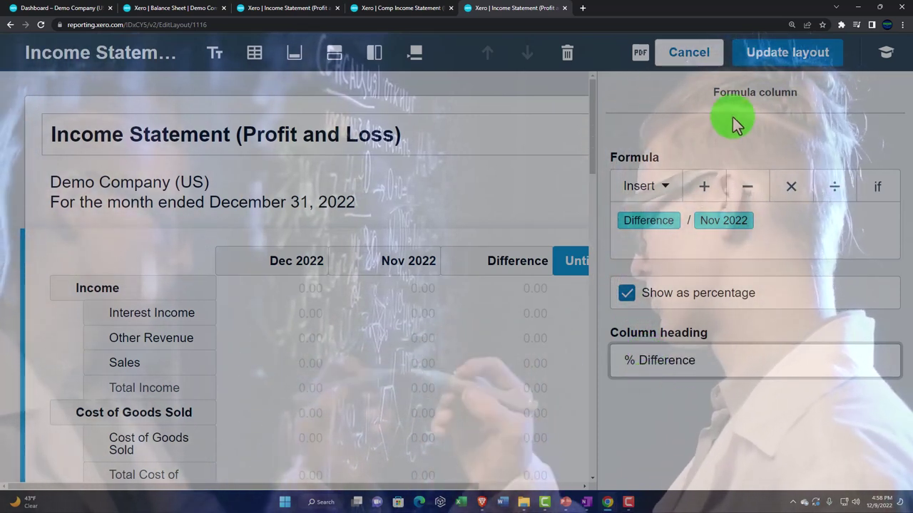
left_click(760, 62)
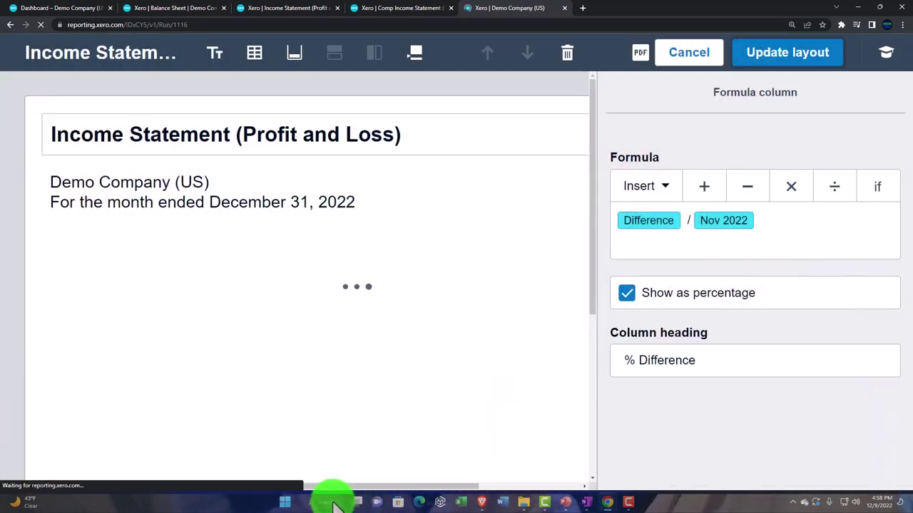
Launch Windows Calculator, keep it on top, and place it over the report
left_click(333, 504)
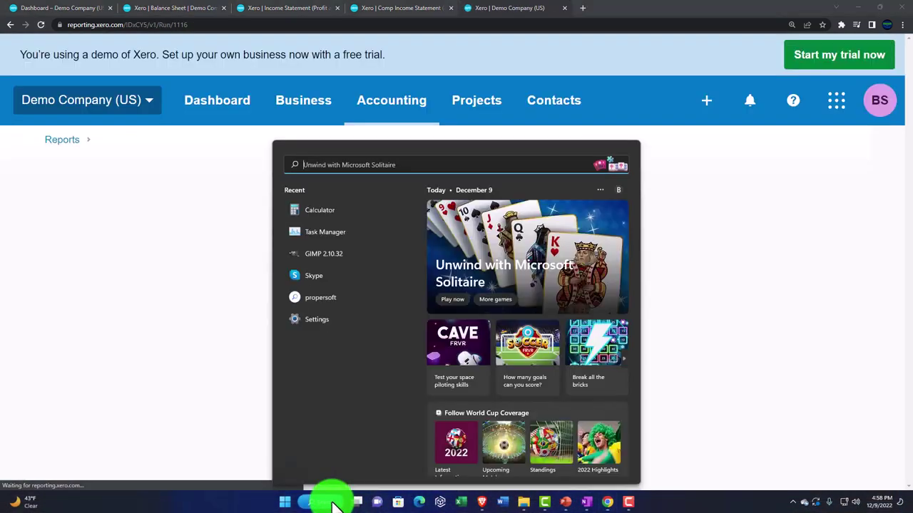
left_click(320, 210)
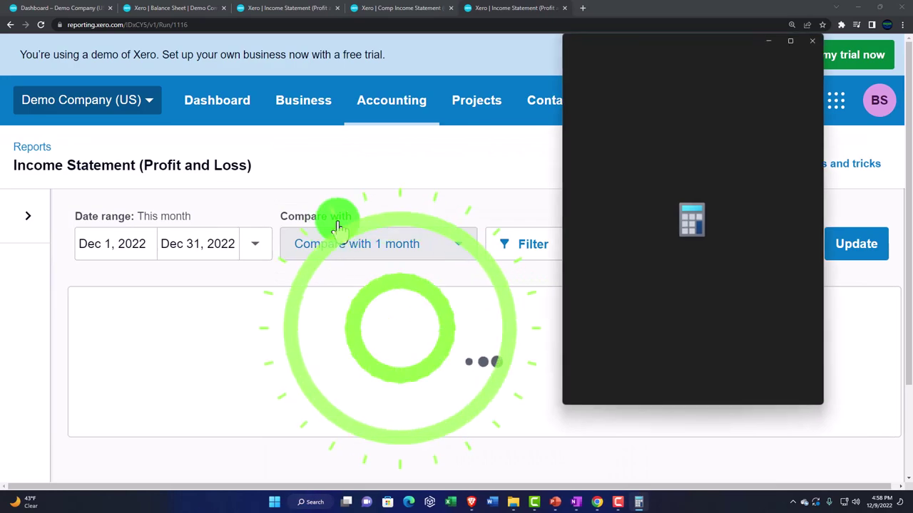
left_click(636, 60)
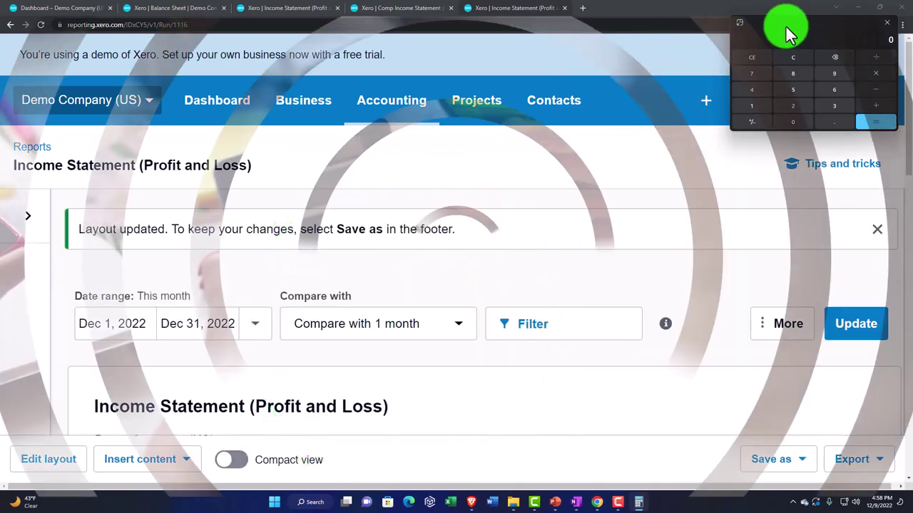
left_click_drag(787, 30, 455, 244)
scroll(239, 270, "down", 6)
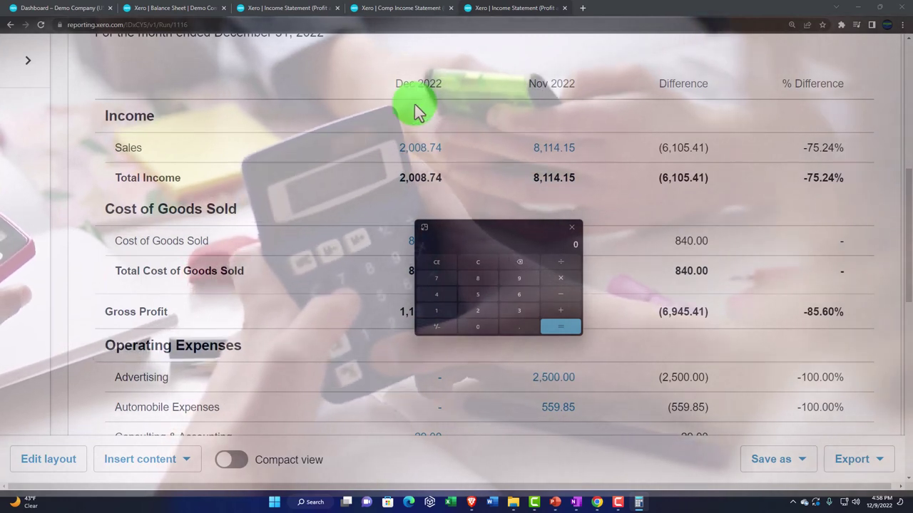
Compute (2008.74 − 8114.15) ÷ 8114.15 to confirm the -0.7524 sales change
type("20")
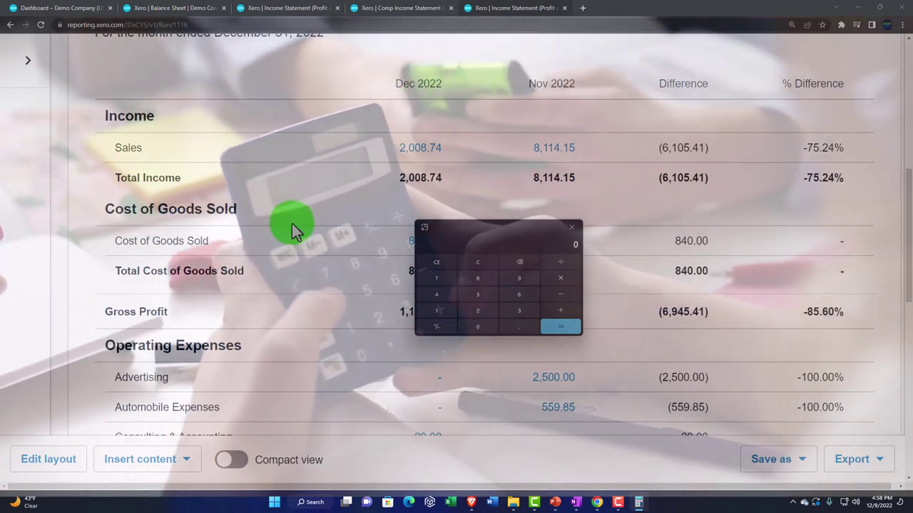
type("08.74")
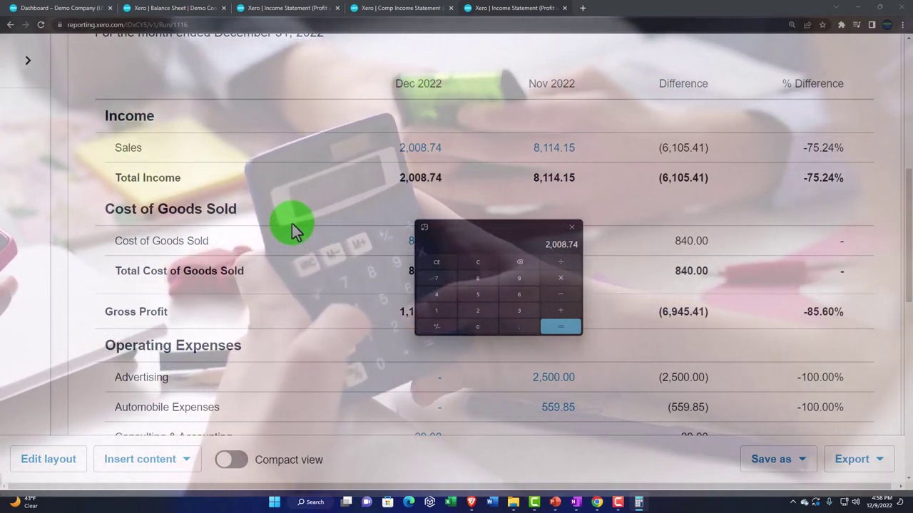
type("-8114.")
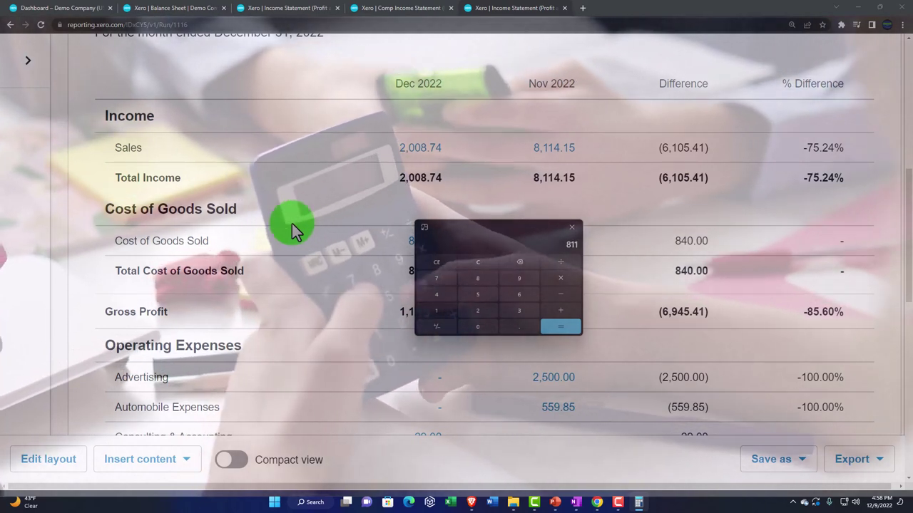
type("15")
key("Return")
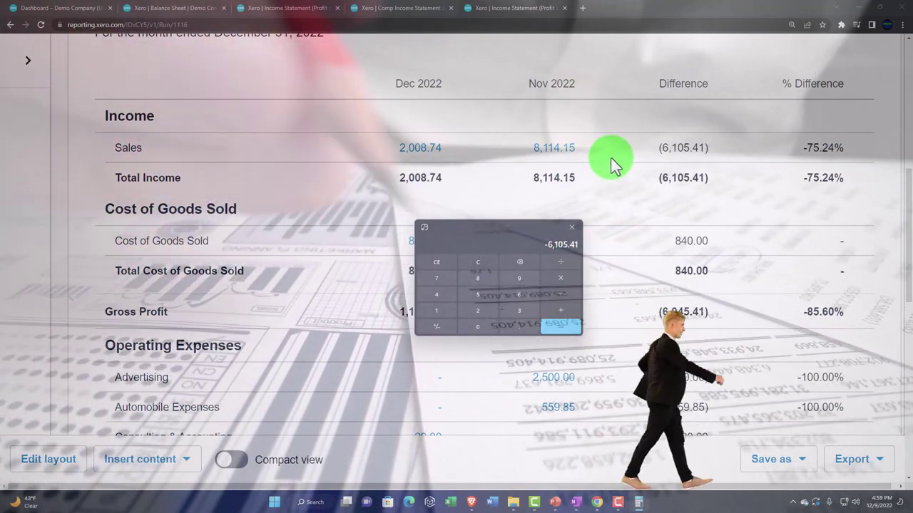
type("/8114.15")
key("Return")
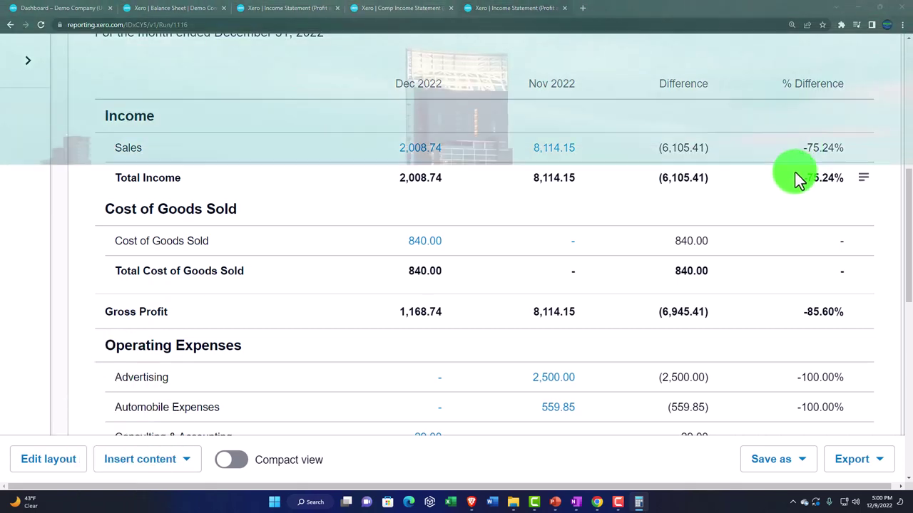
scroll(796, 173, "down", 2)
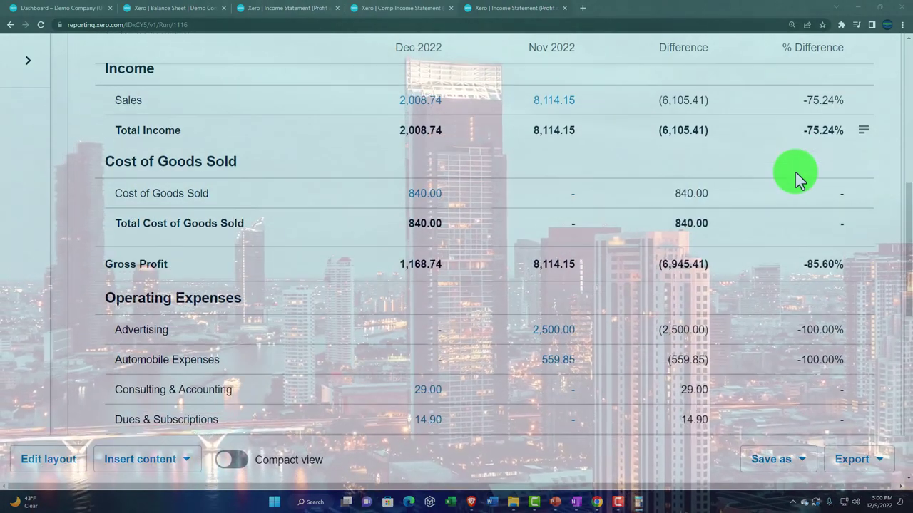
scroll(795, 173, "down", 4)
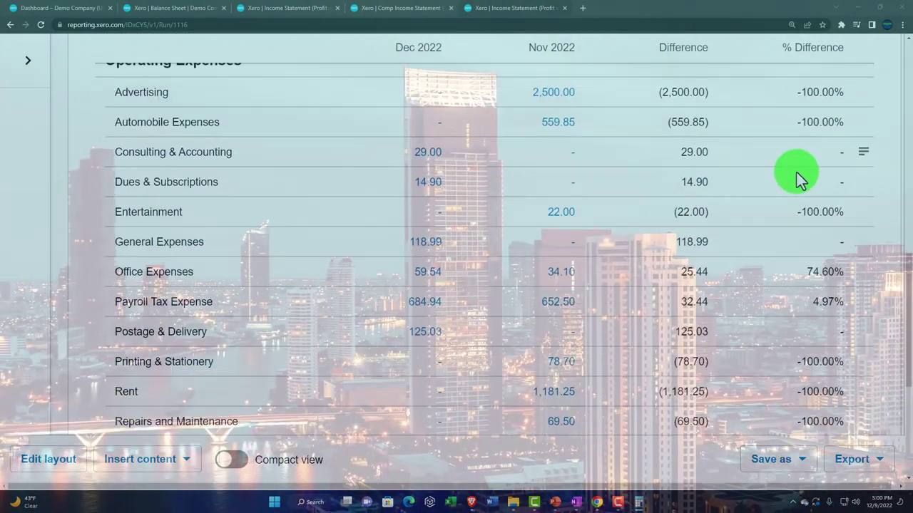
scroll(796, 173, "down", 3)
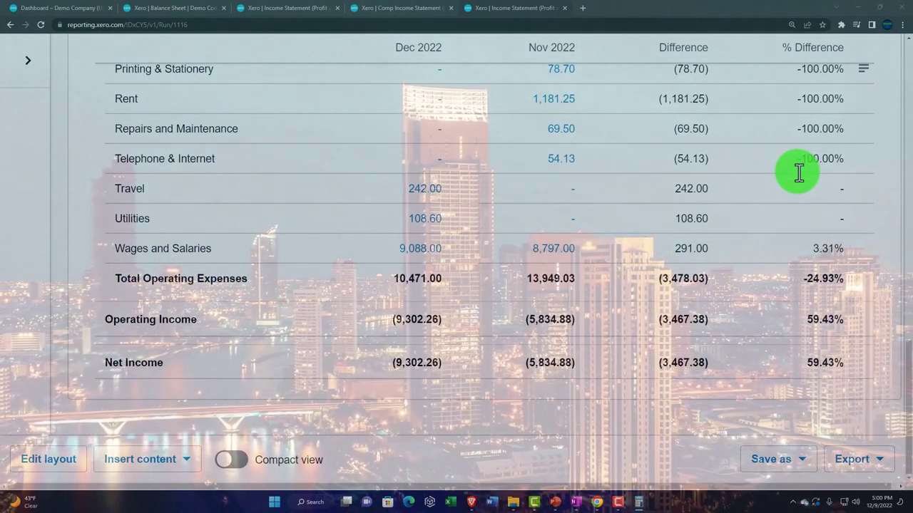
scroll(300, 282, "up", 4)
scroll(299, 280, "up", 10)
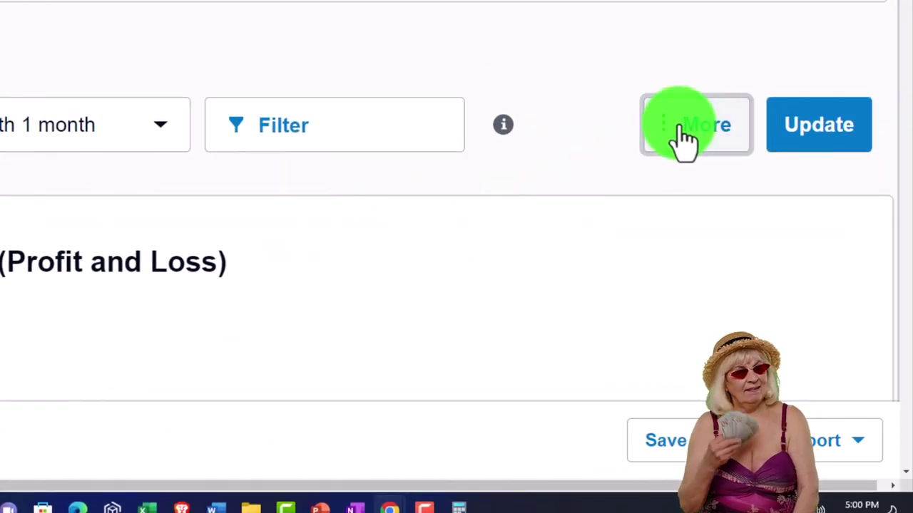
Turn off Decimals in the report's More options and update to show rounded figures
left_click(685, 139)
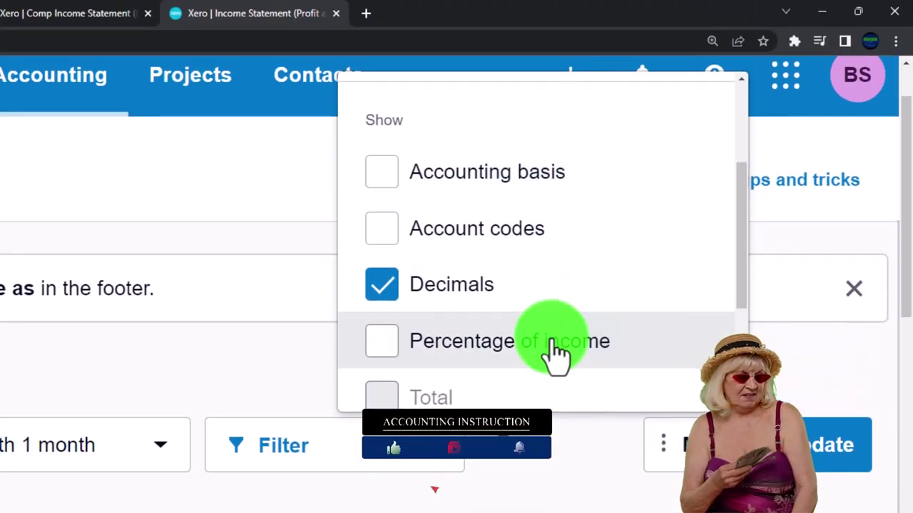
left_click(394, 289)
scroll(397, 300, "down", 3)
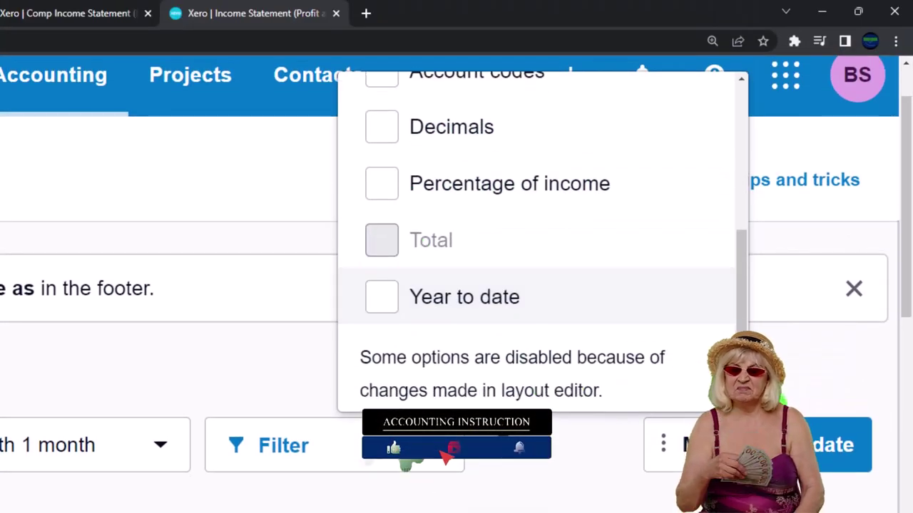
left_click(833, 446)
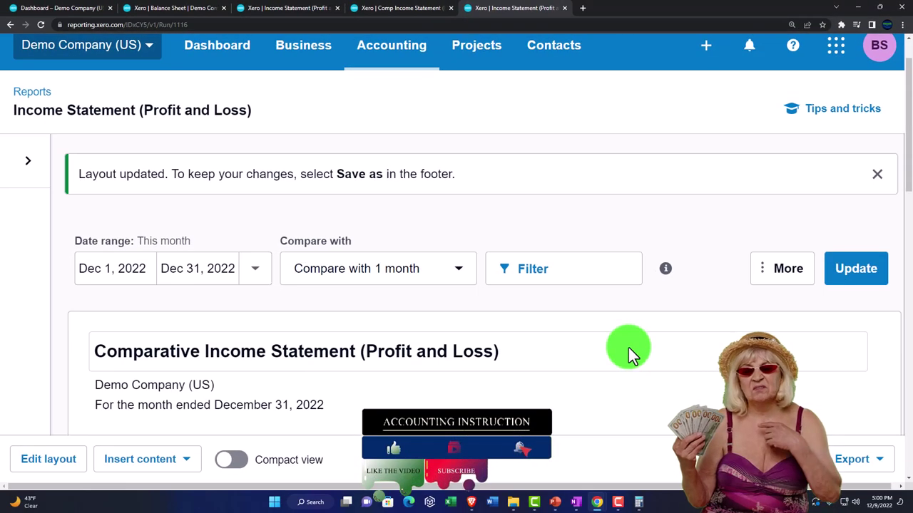
scroll(628, 347, "down", 3)
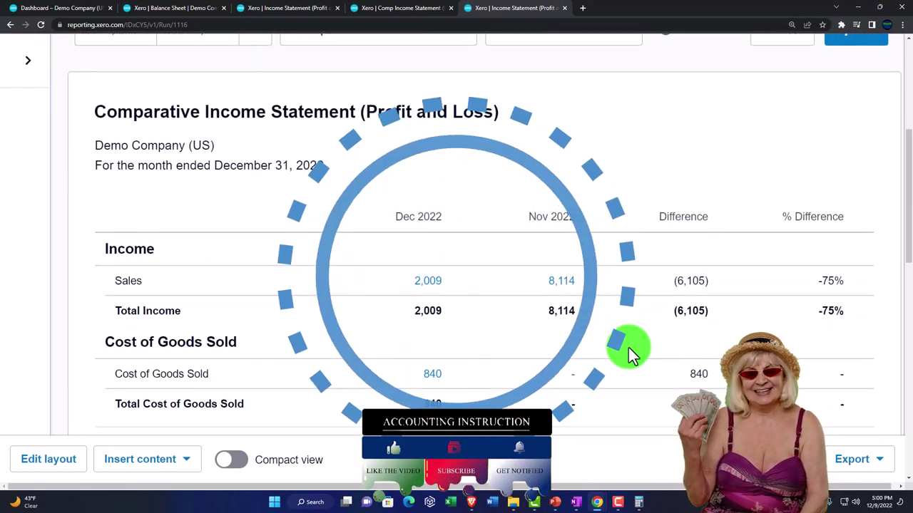
scroll(629, 350, "down", 7)
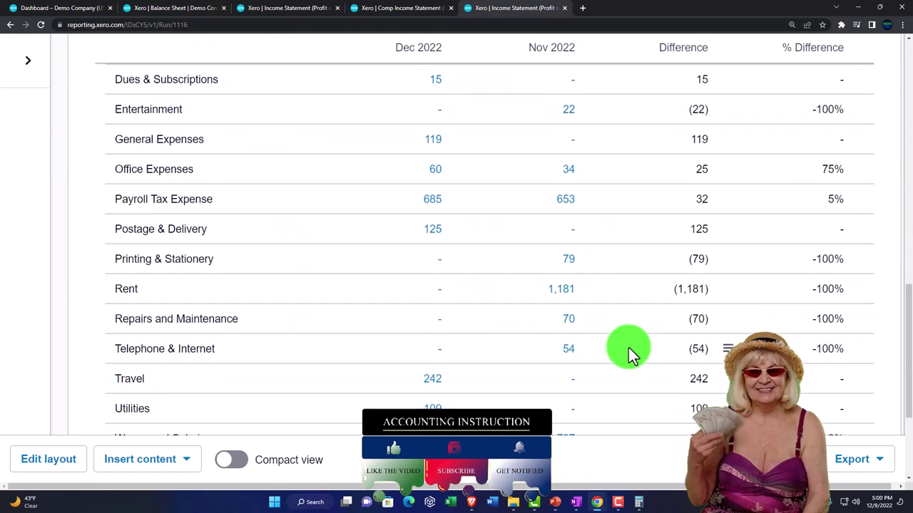
scroll(628, 347, "up", 10)
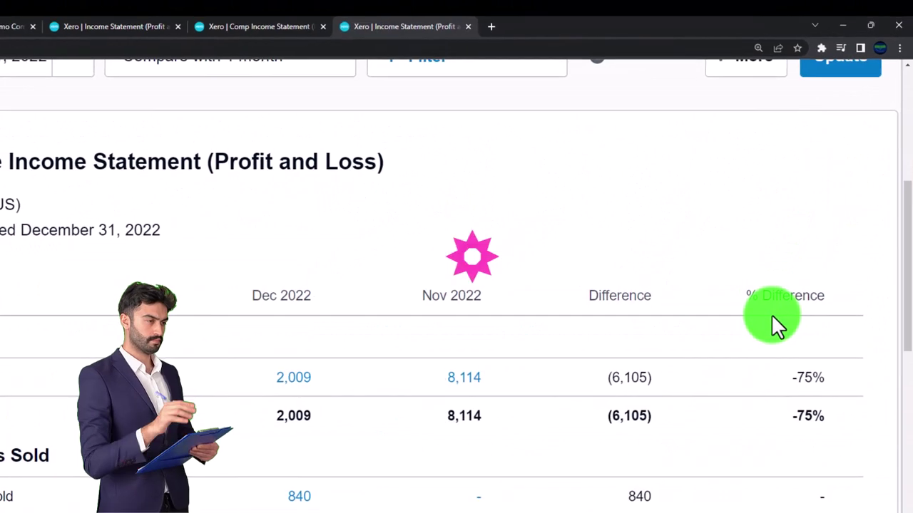
scroll(777, 327, "down", 1)
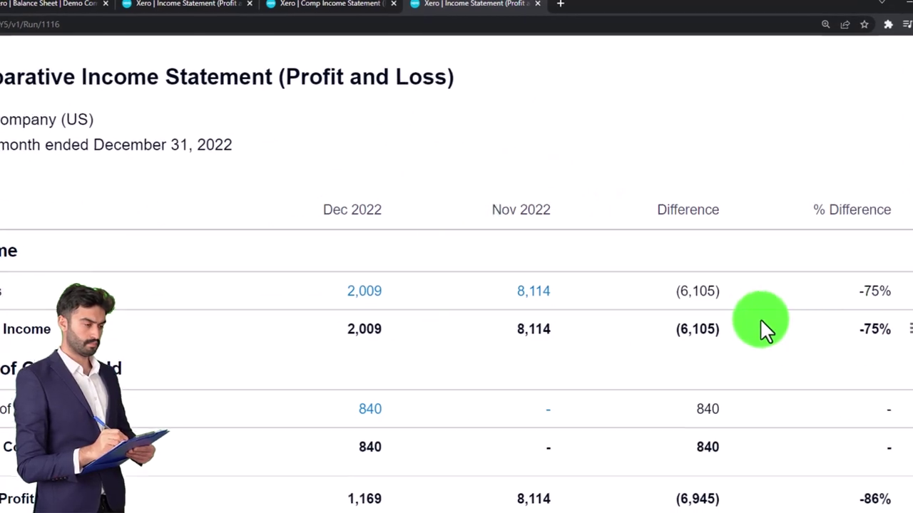
scroll(742, 261, "down", 1)
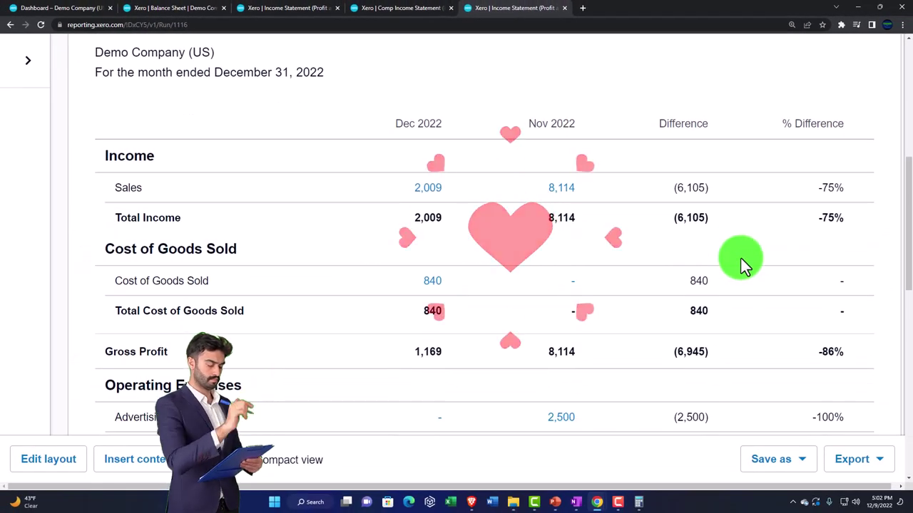